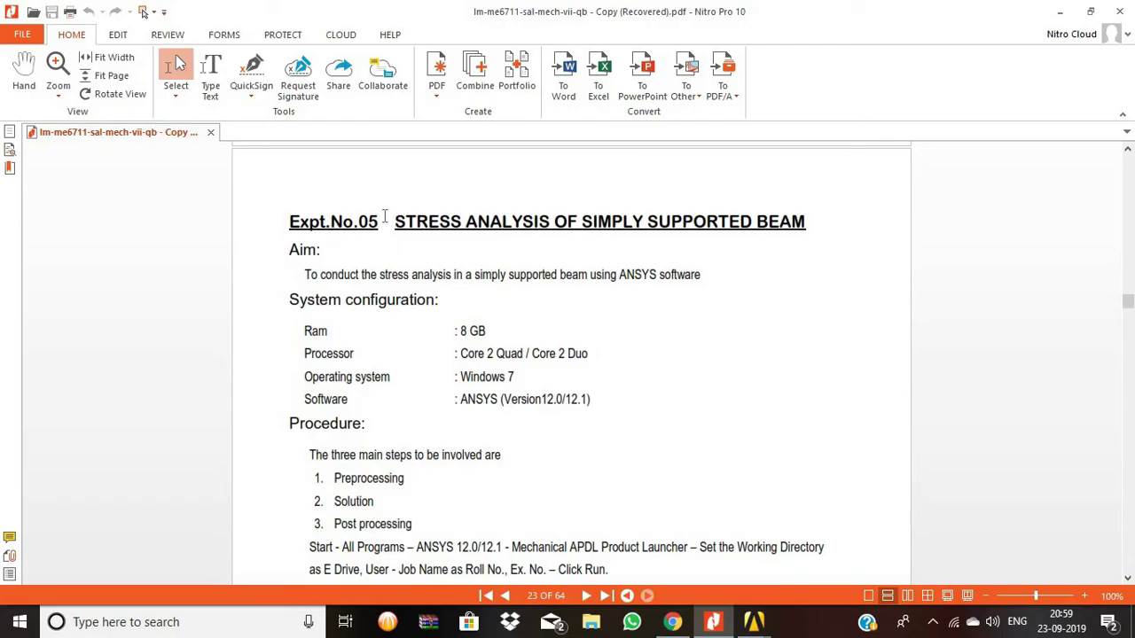
Switch to ANSYS and filter the GUI preferences to the Structural discipline
left_click_drag(428, 221, 550, 213)
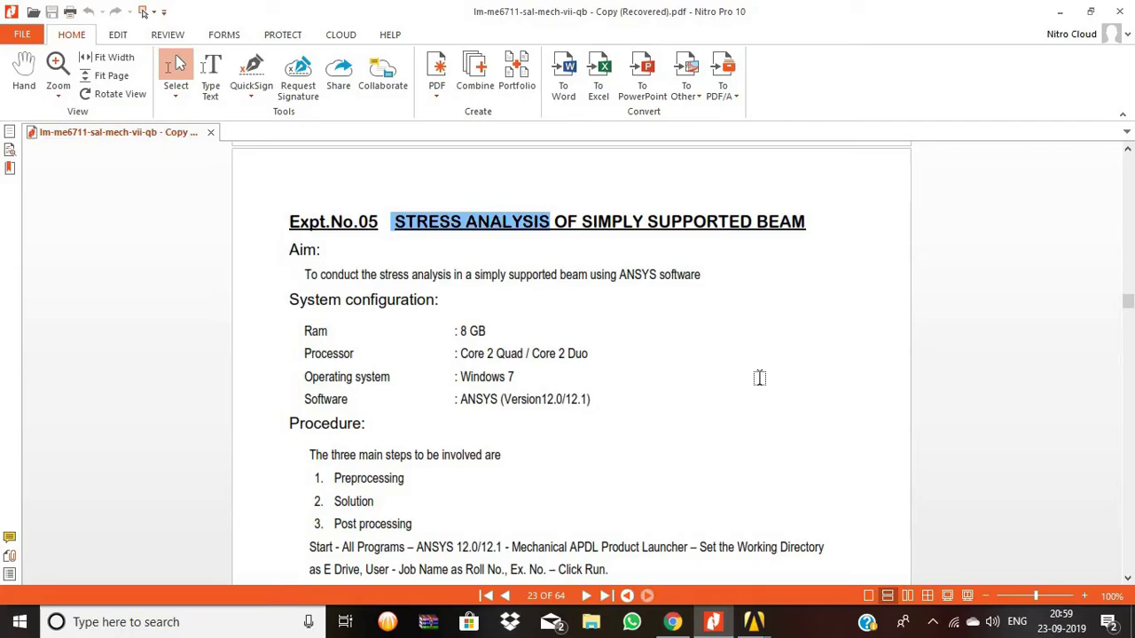
mouse_move(753, 621)
left_click(865, 551)
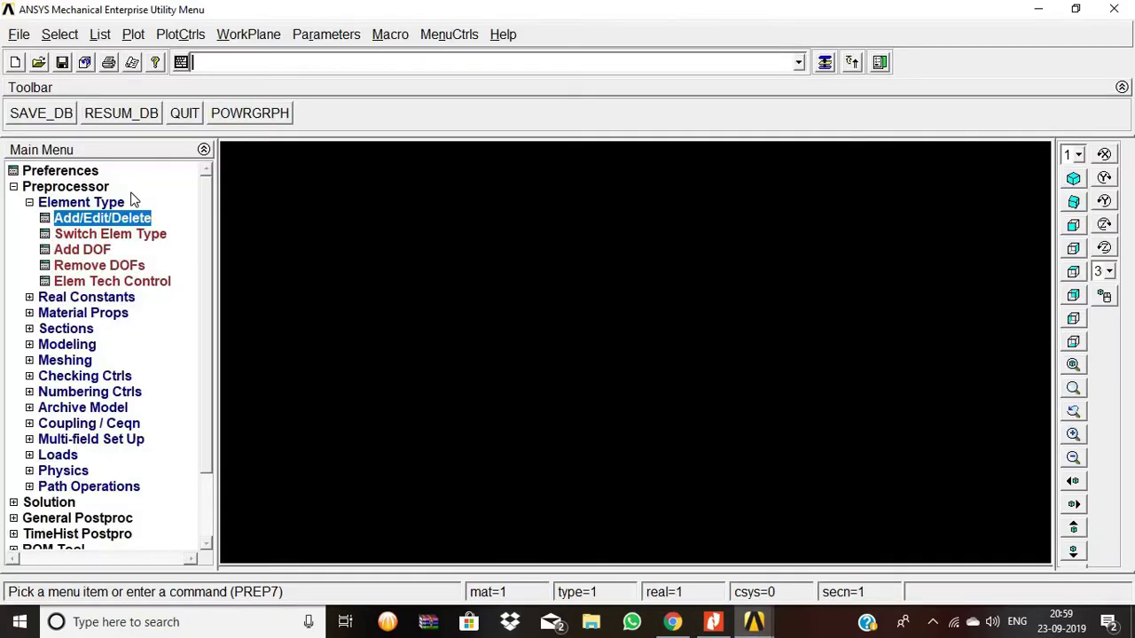
left_click(61, 171)
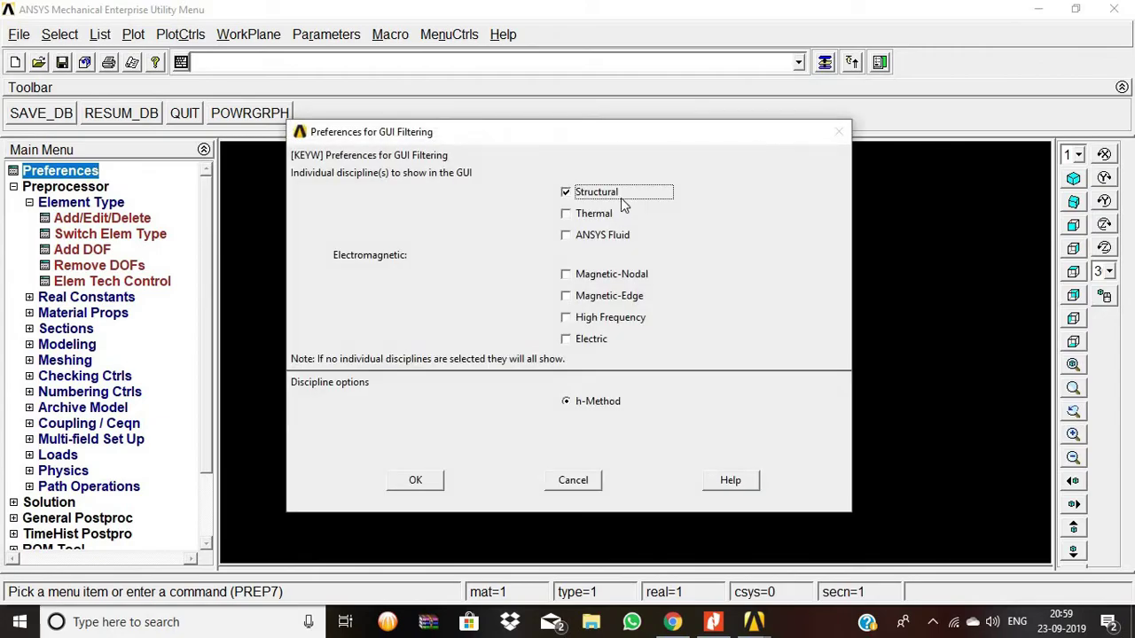
left_click(430, 485)
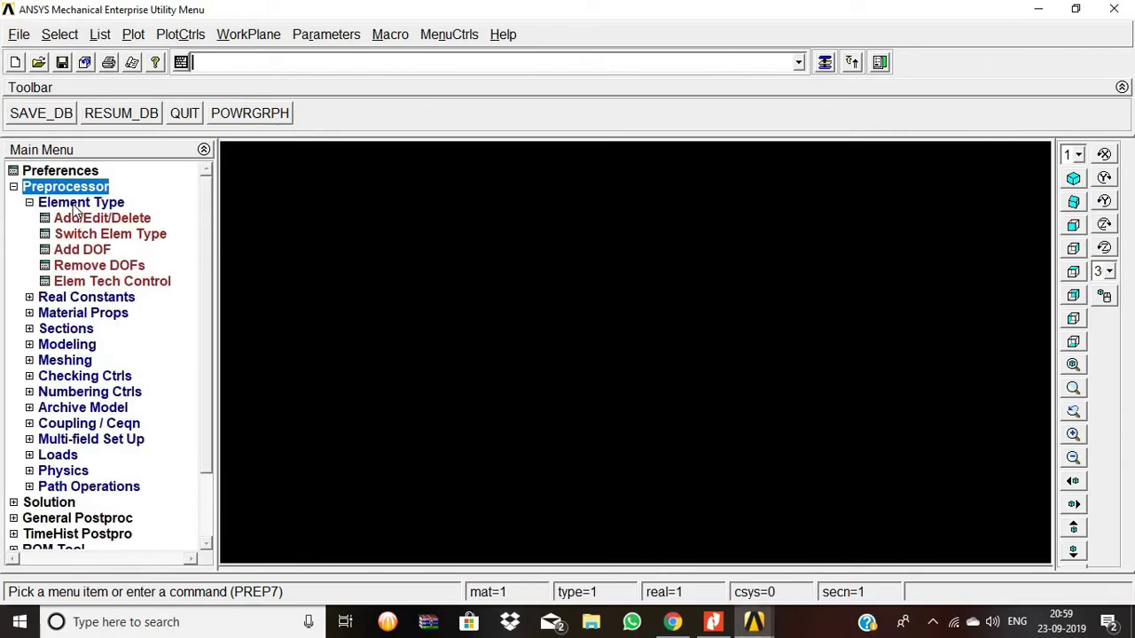
Add the structural Beam 2 node 188 element as element type 1
left_click(78, 203)
left_click(97, 218)
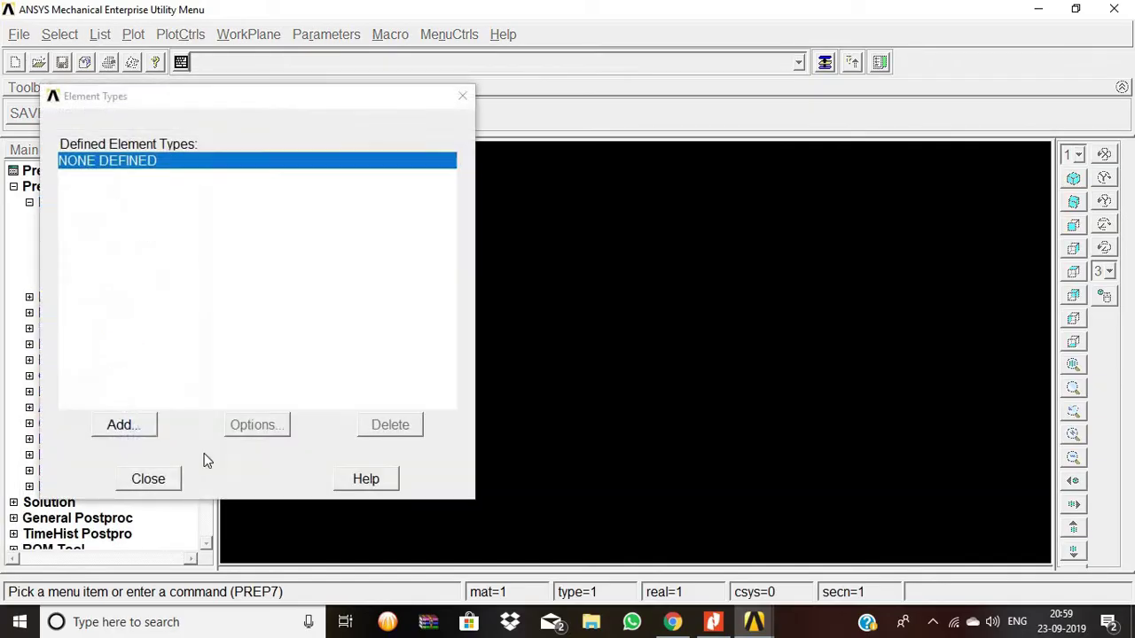
left_click(123, 425)
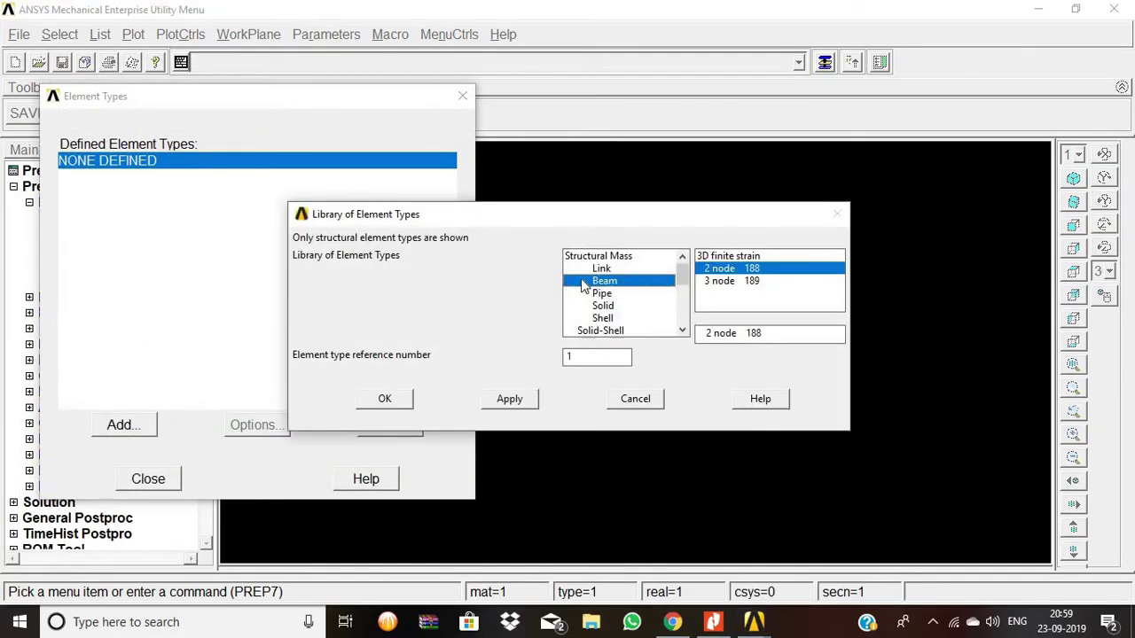
left_click(382, 400)
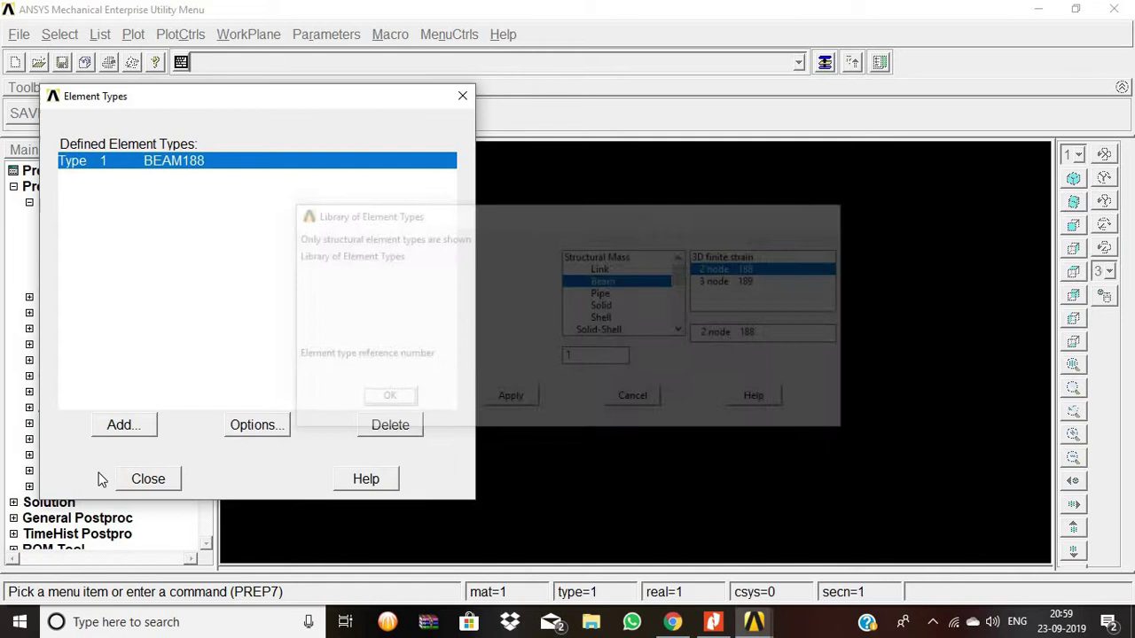
left_click(148, 479)
Try to add a real constant set for the BEAM188 element type
left_click(75, 301)
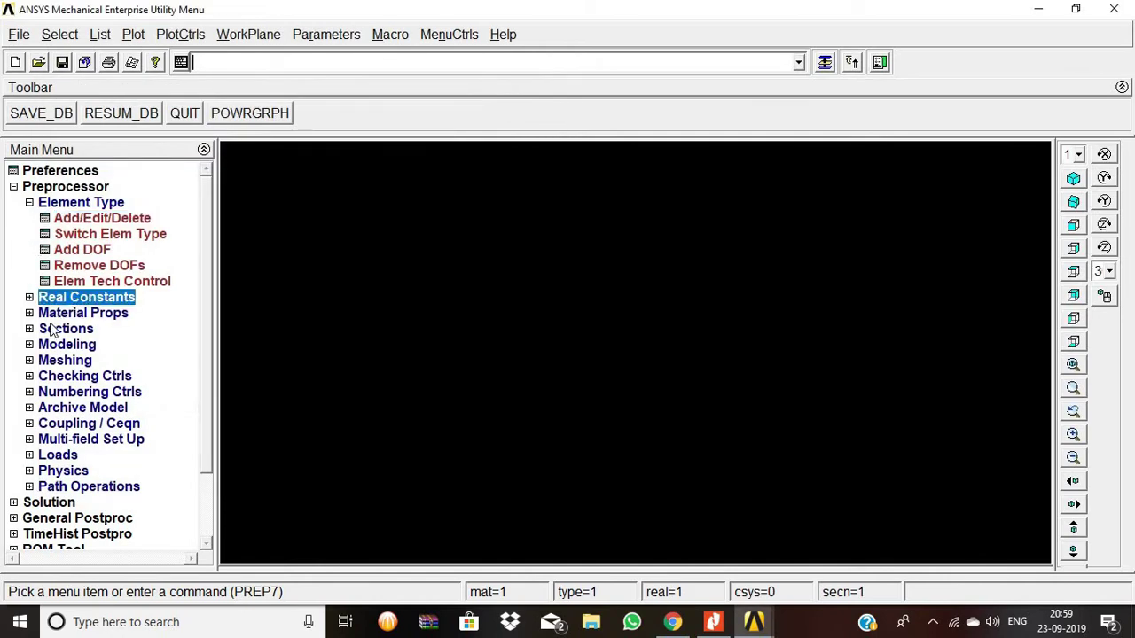
left_click(102, 233)
left_click(93, 365)
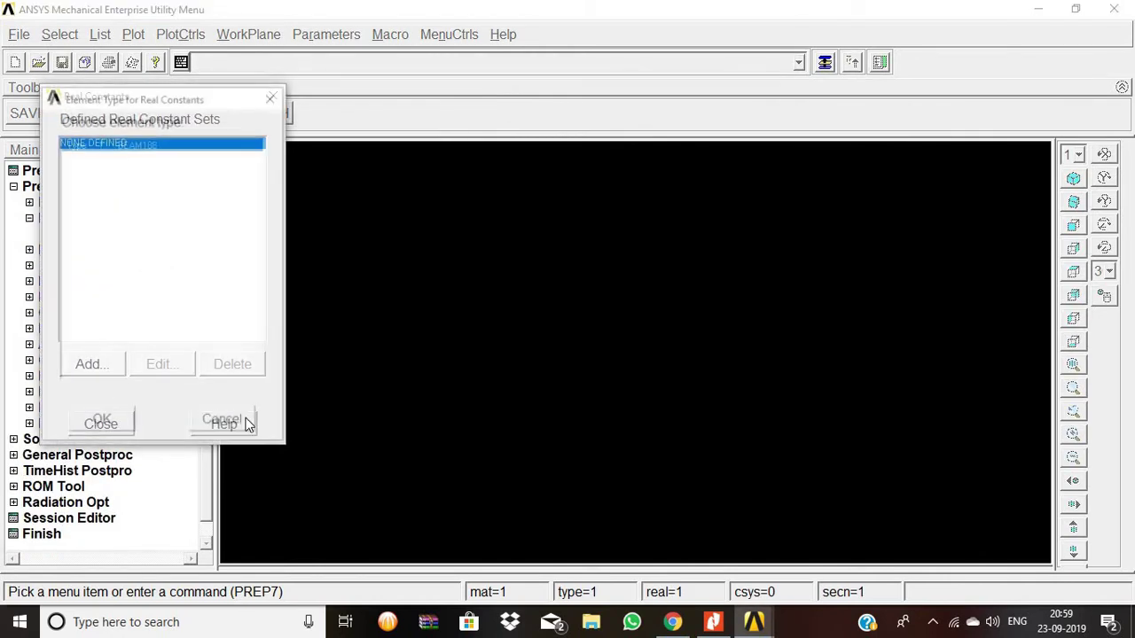
left_click(115, 429)
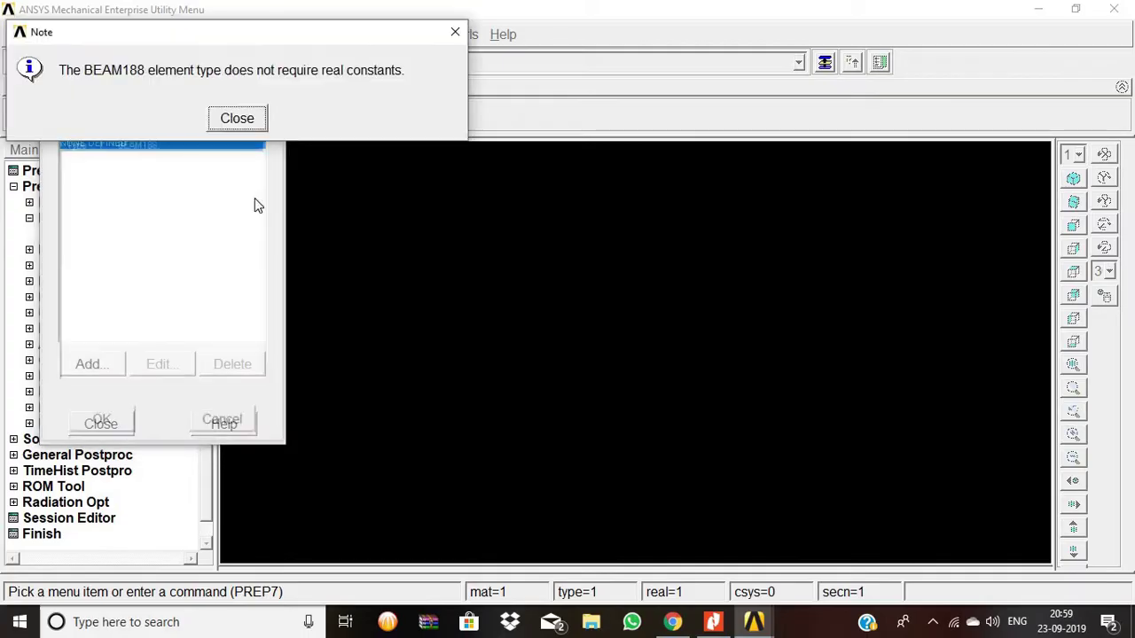
left_click(237, 118)
left_click(101, 423)
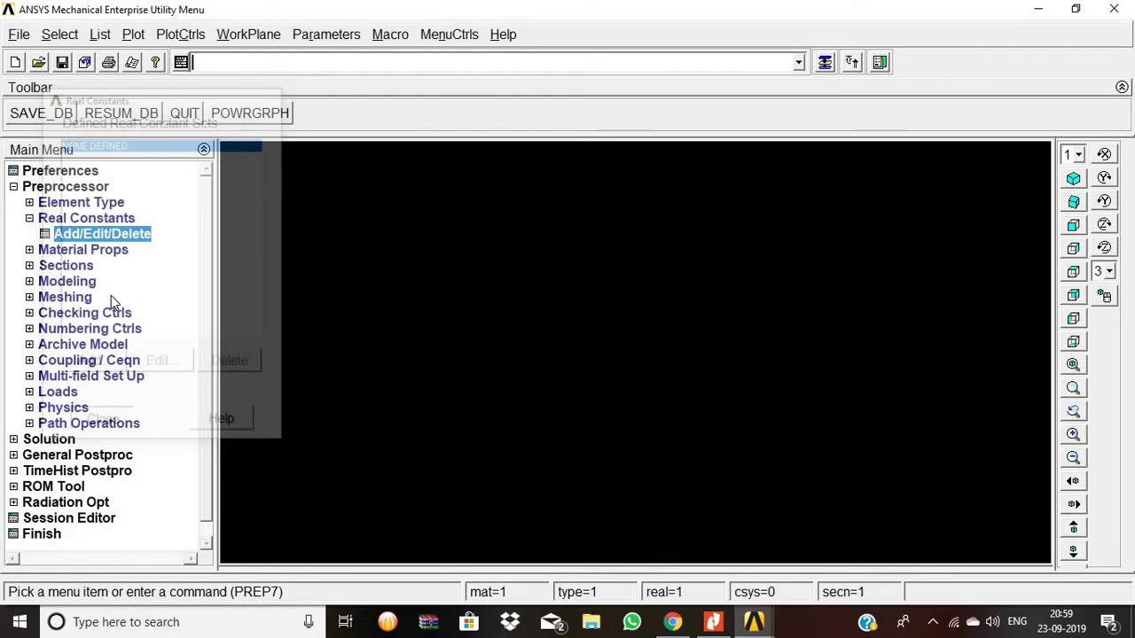
Define a structural linear elastic isotropic material for model number 1 with EX 2e5 and PRXY 0.3
left_click(82, 249)
left_click(102, 297)
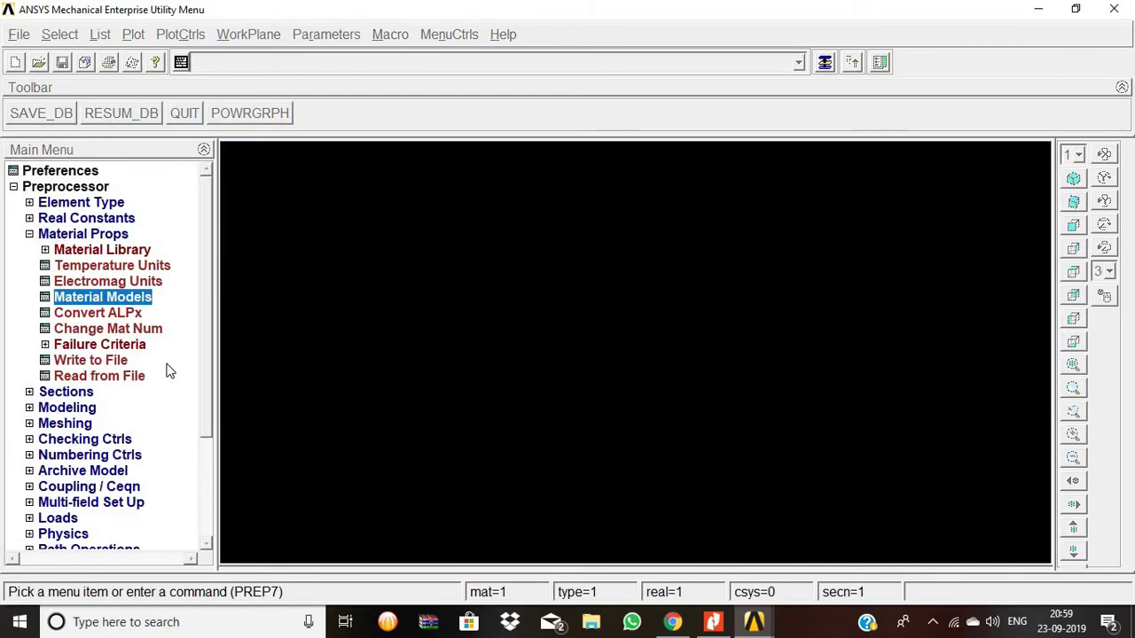
double_click(591, 258)
double_click(607, 275)
double_click(633, 291)
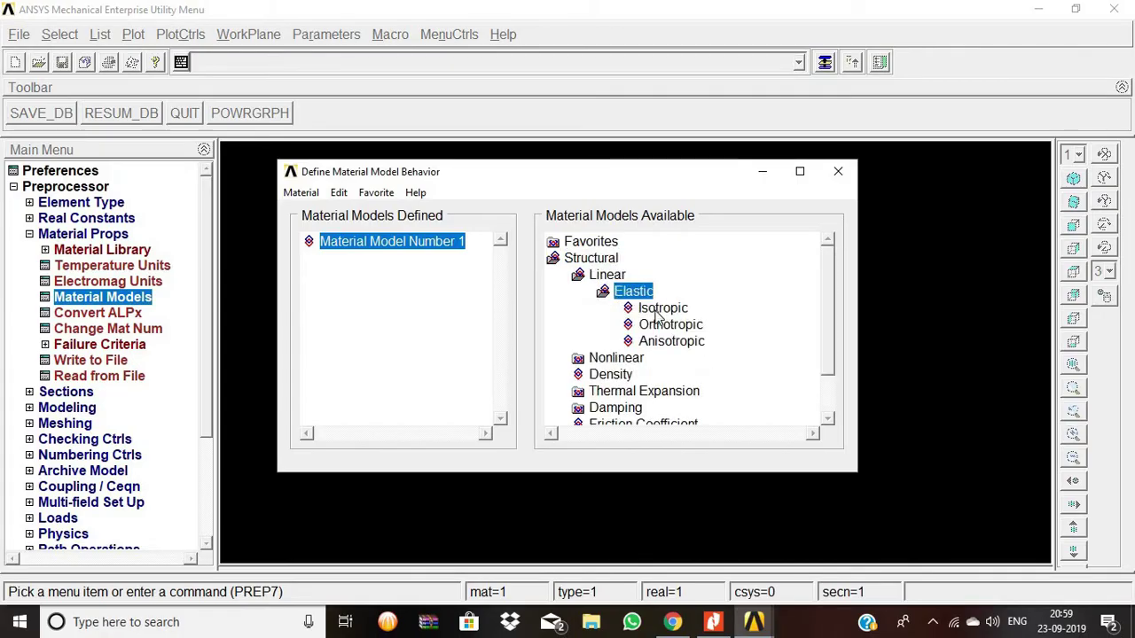
double_click(662, 309)
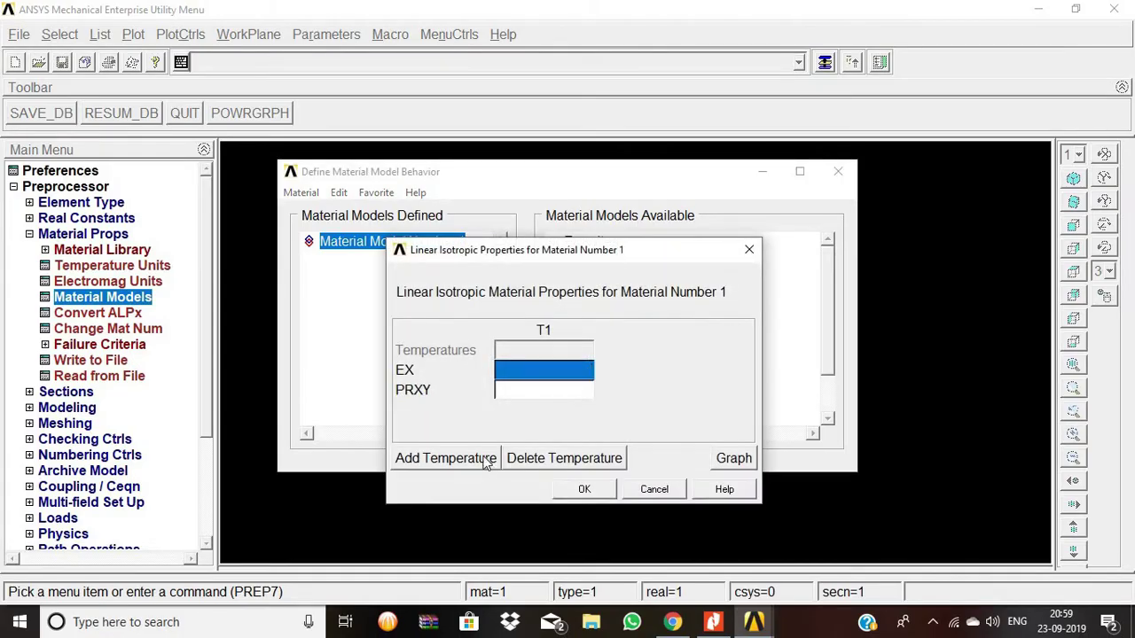
type("2e5")
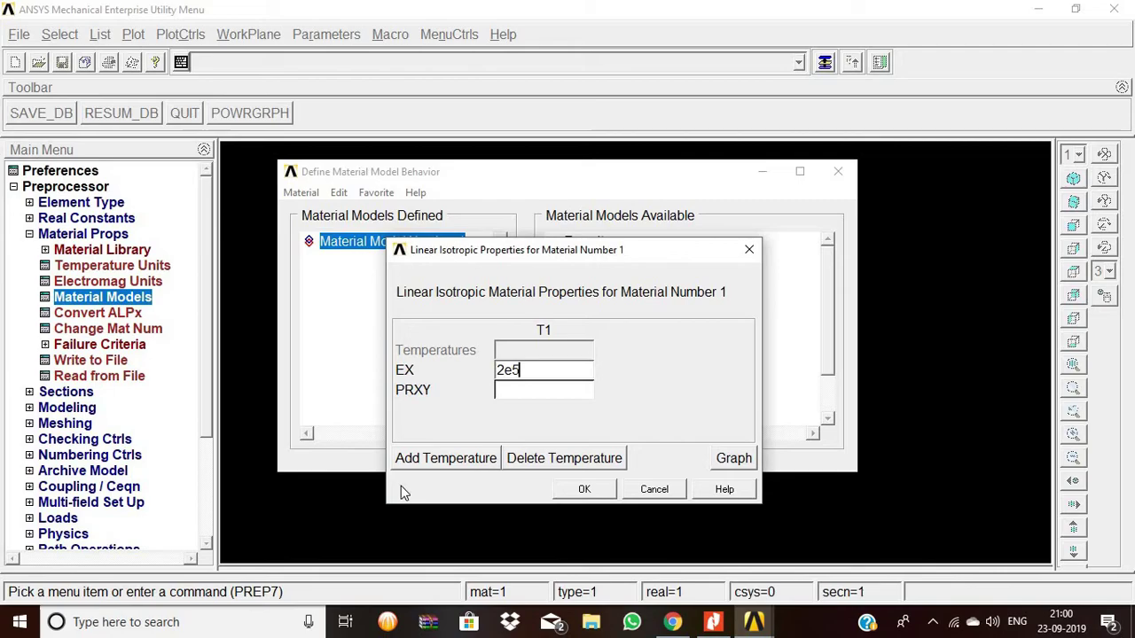
left_click(523, 394)
type("0.3")
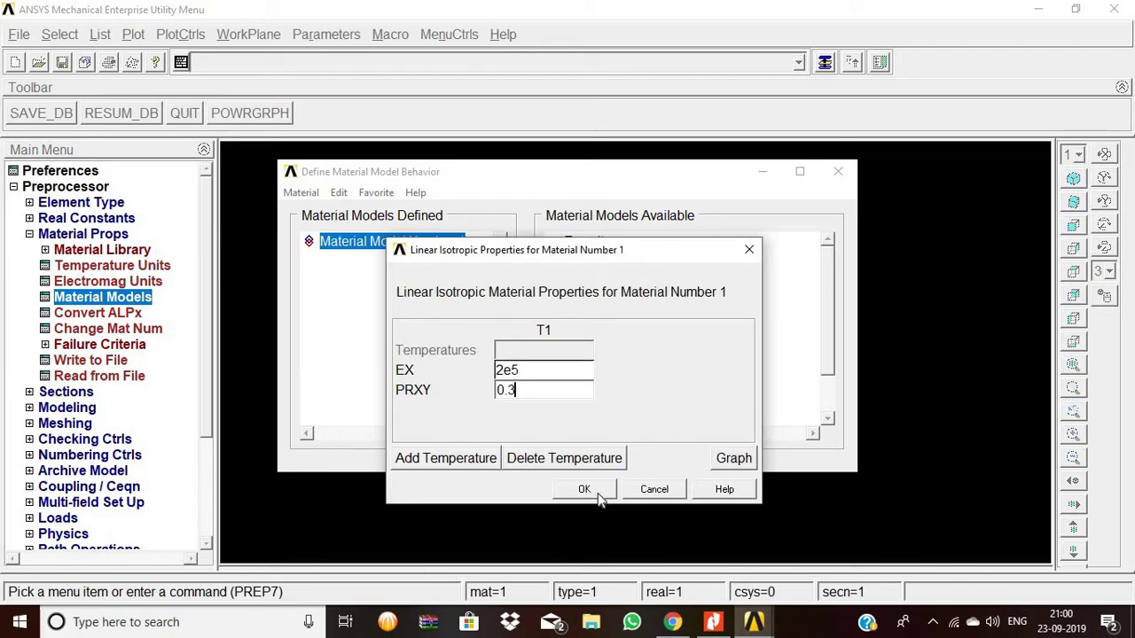
left_click(587, 490)
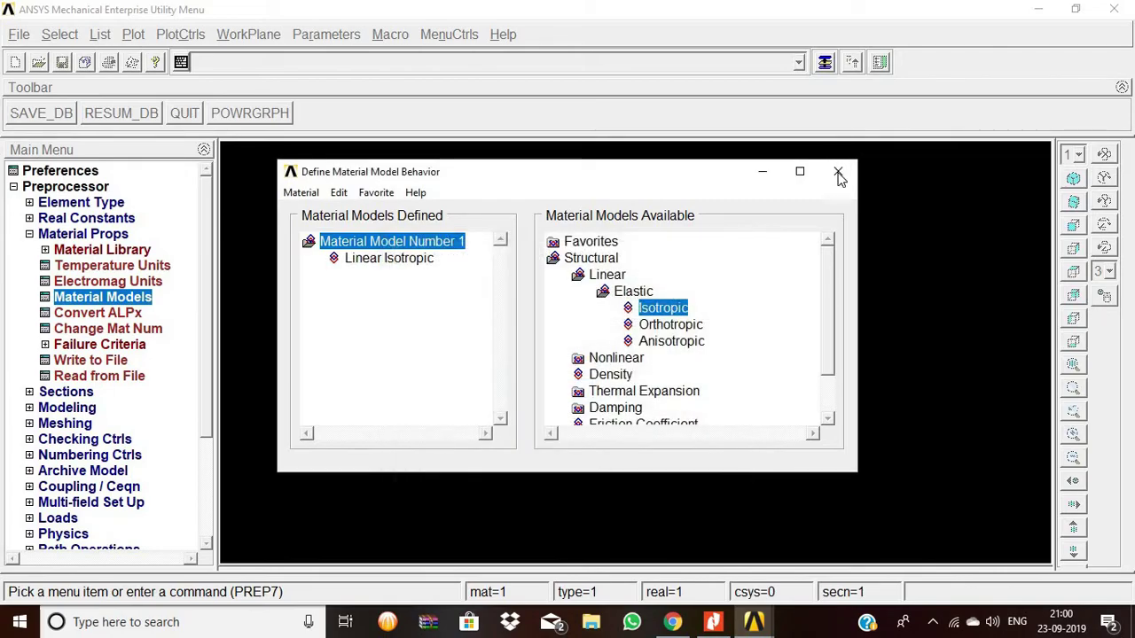
left_click(838, 172)
Define a solid rectangular common beam section, ID 1, with B 100 and H 100
left_click(65, 392)
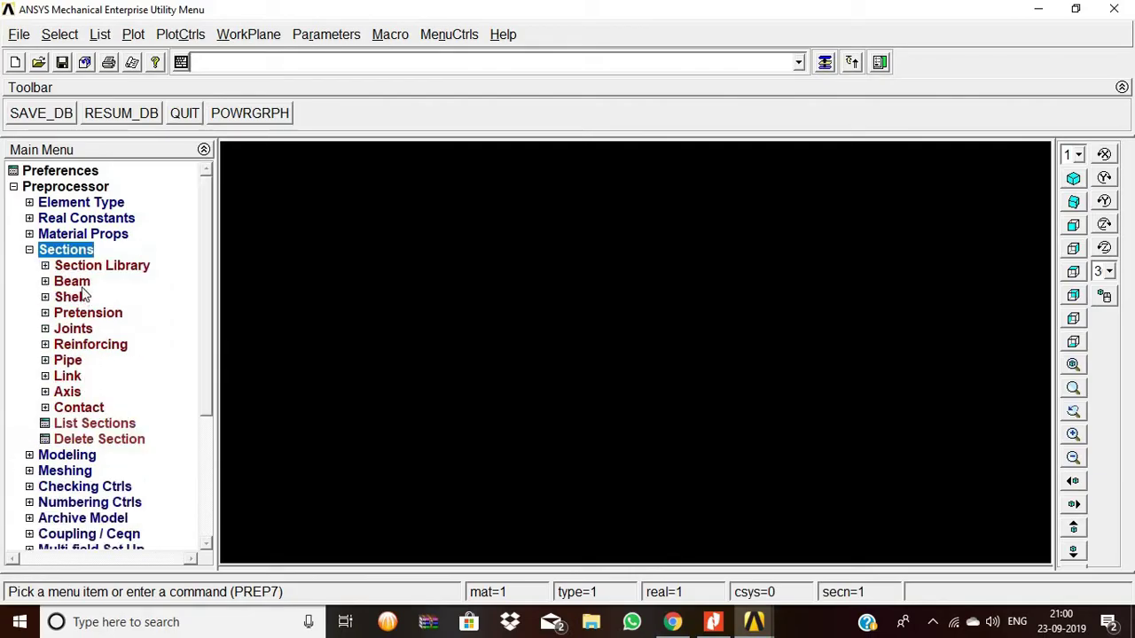
left_click(87, 282)
left_click(89, 300)
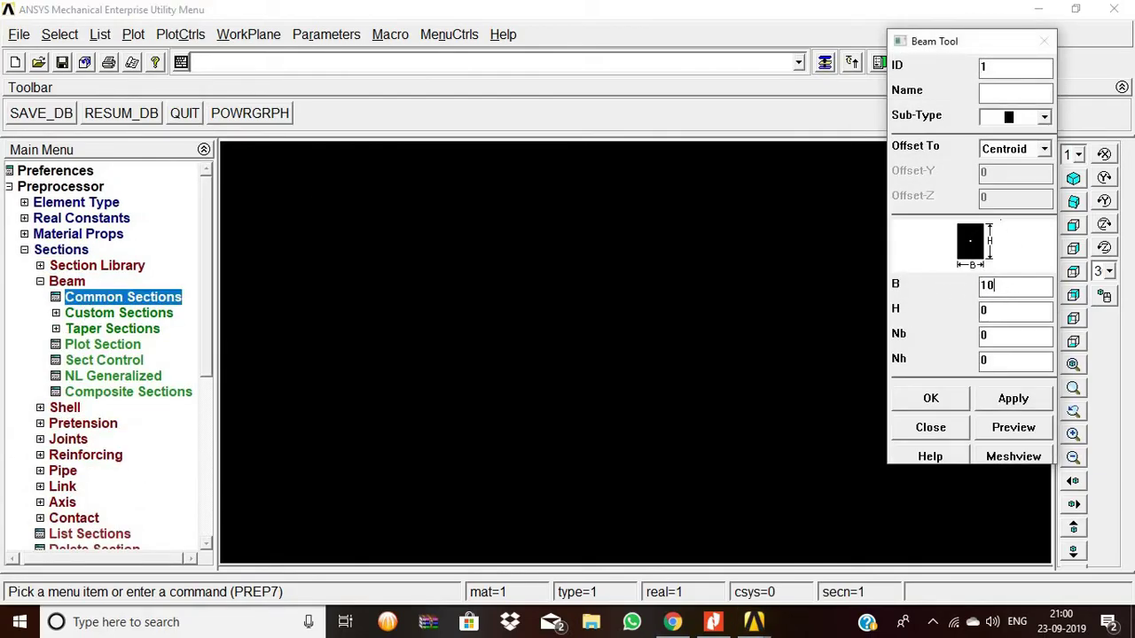
type("100")
left_click(951, 400)
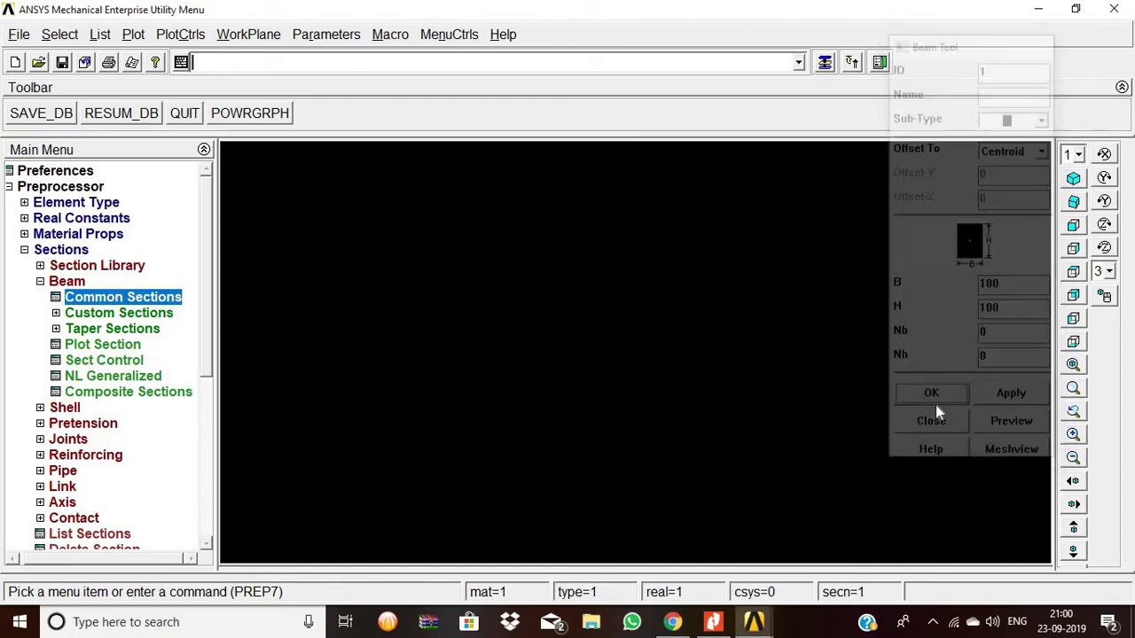
left_click(60, 251)
Create keypoint 1 at X = 0 in the active coordinate system
left_click(66, 265)
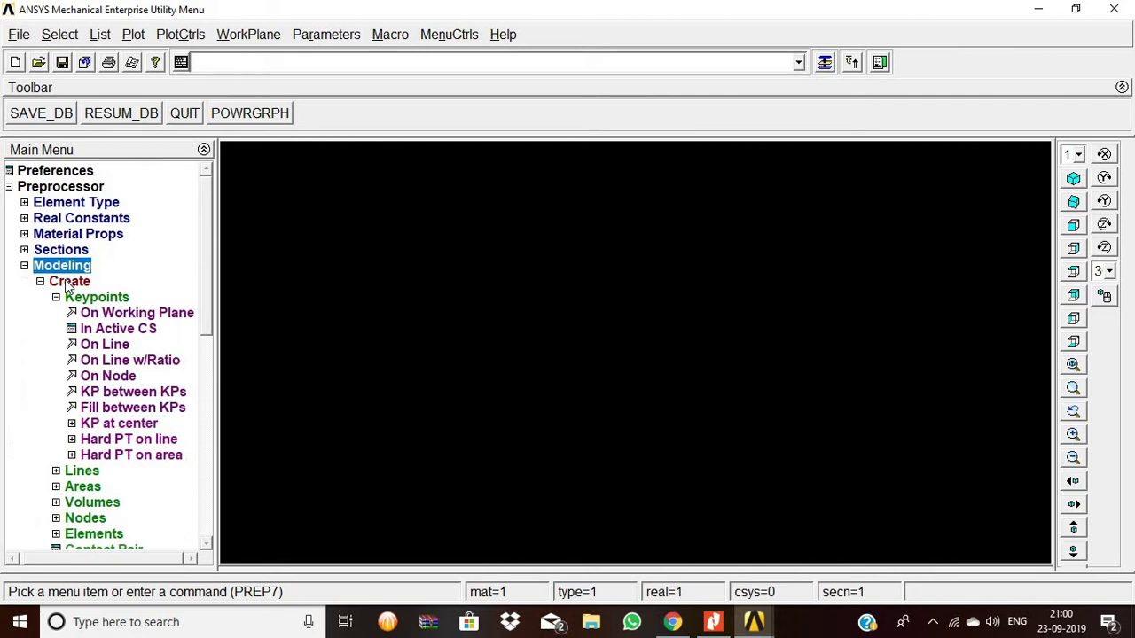
left_click(69, 281)
left_click(69, 281)
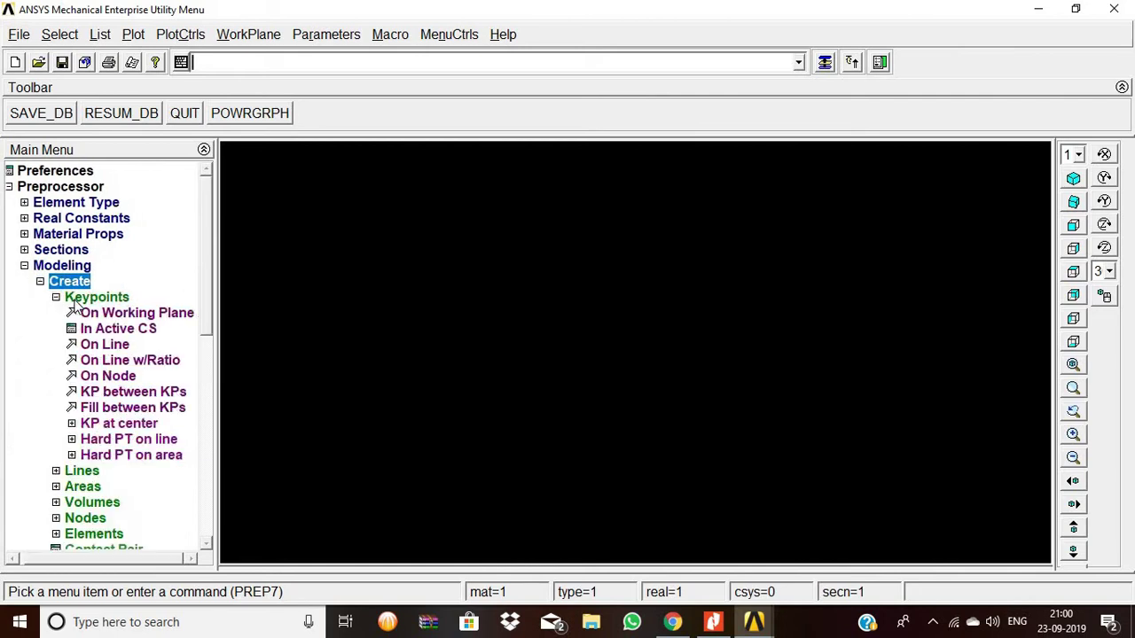
left_click(118, 329)
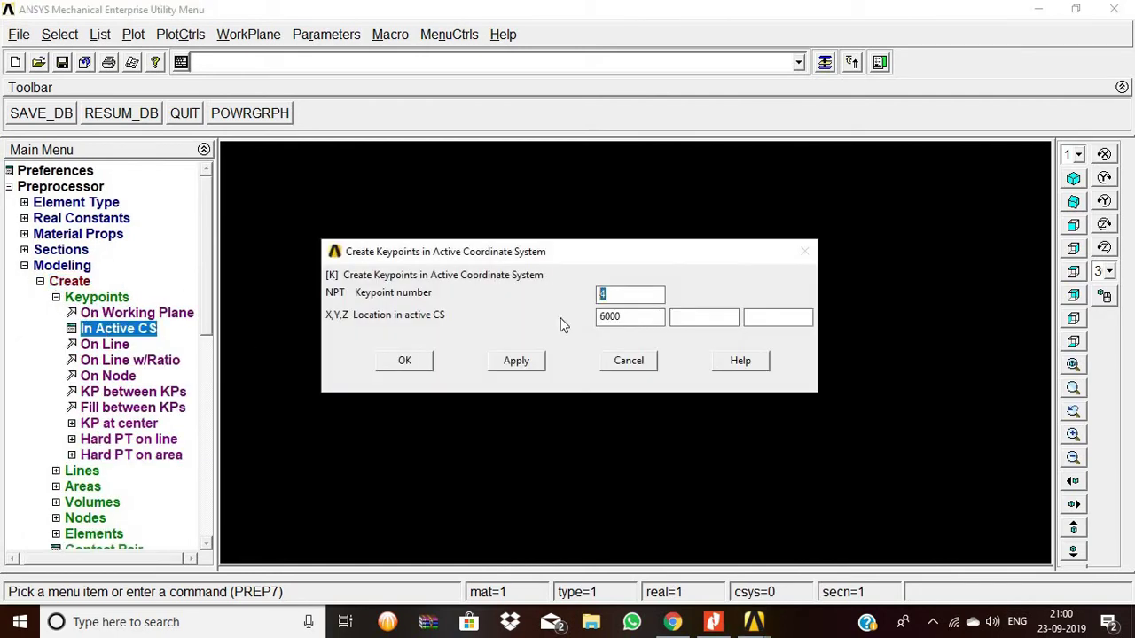
type("1")
key("Tab")
type("0")
left_click(516, 361)
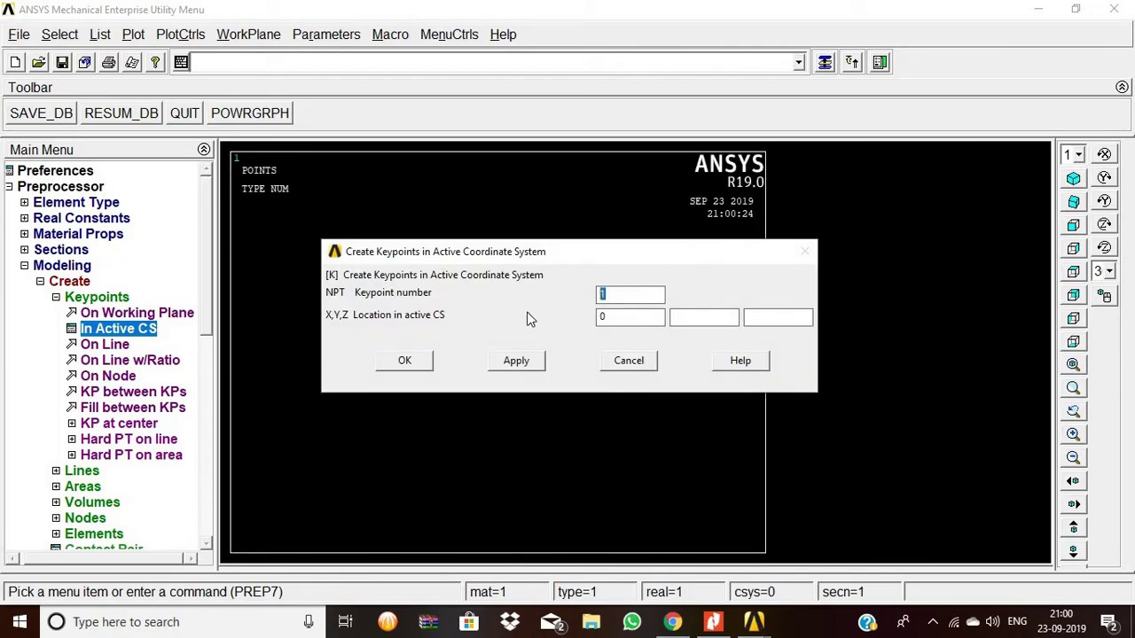
Create keypoints 2, 3 and 4 at X = 3000, 4000 and 6000 in the active coordinate system
key("Tab")
left_click(541, 370)
type("3")
key("Tab")
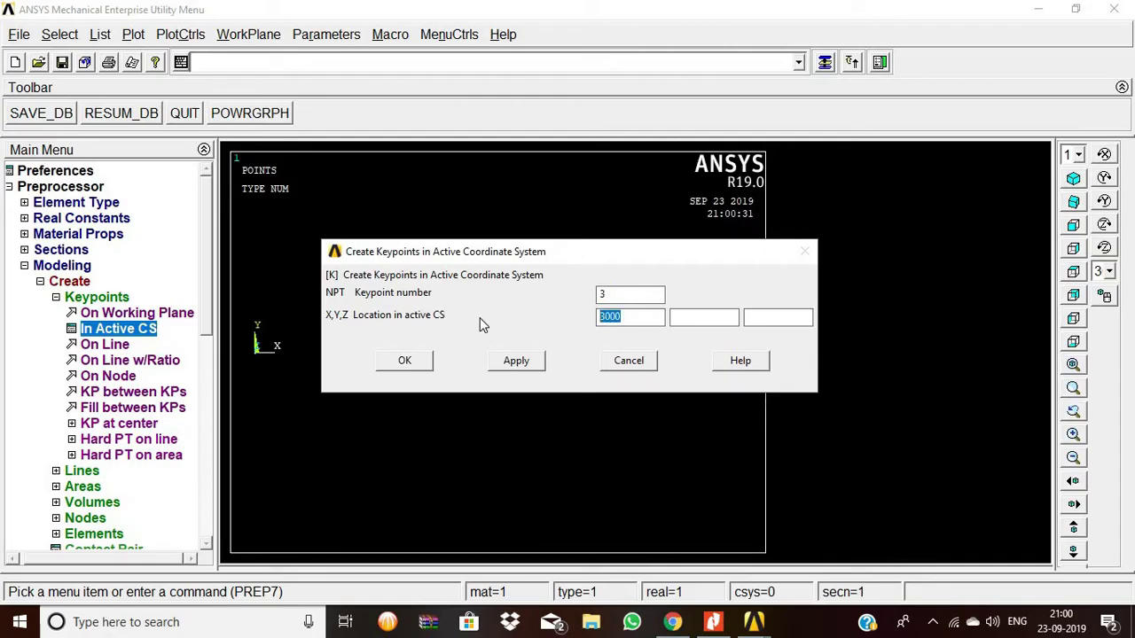
type("400")
left_click(513, 361)
double_click(627, 316)
type("60")
left_click(410, 363)
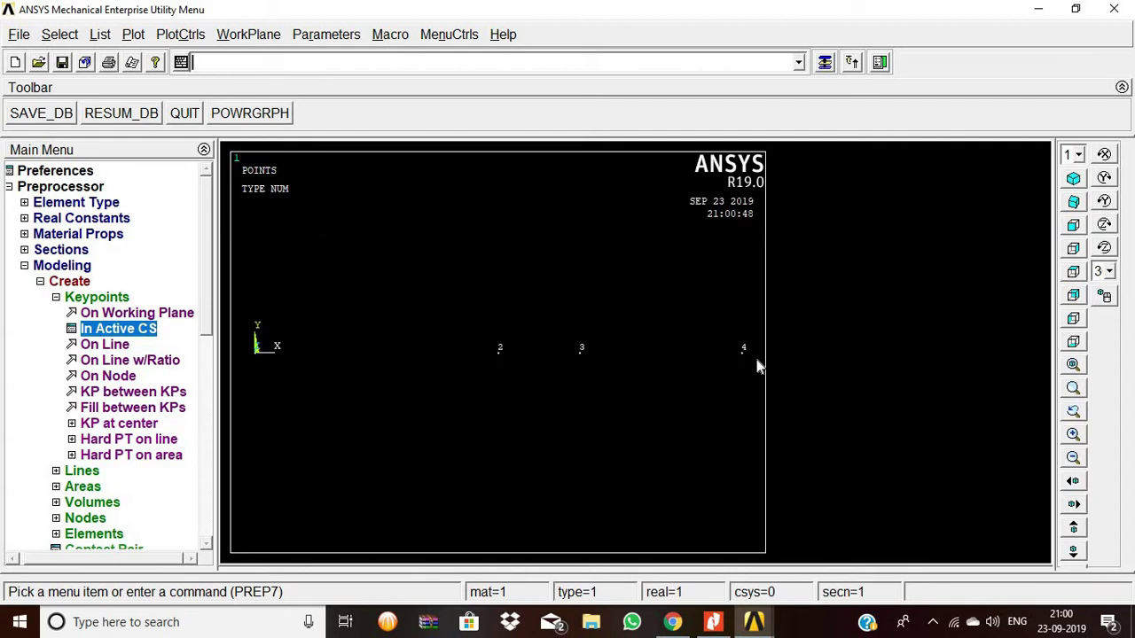
Create straight lines joining keypoints 1 to 2, 2 to 3 and 3 to 4
left_click(82, 297)
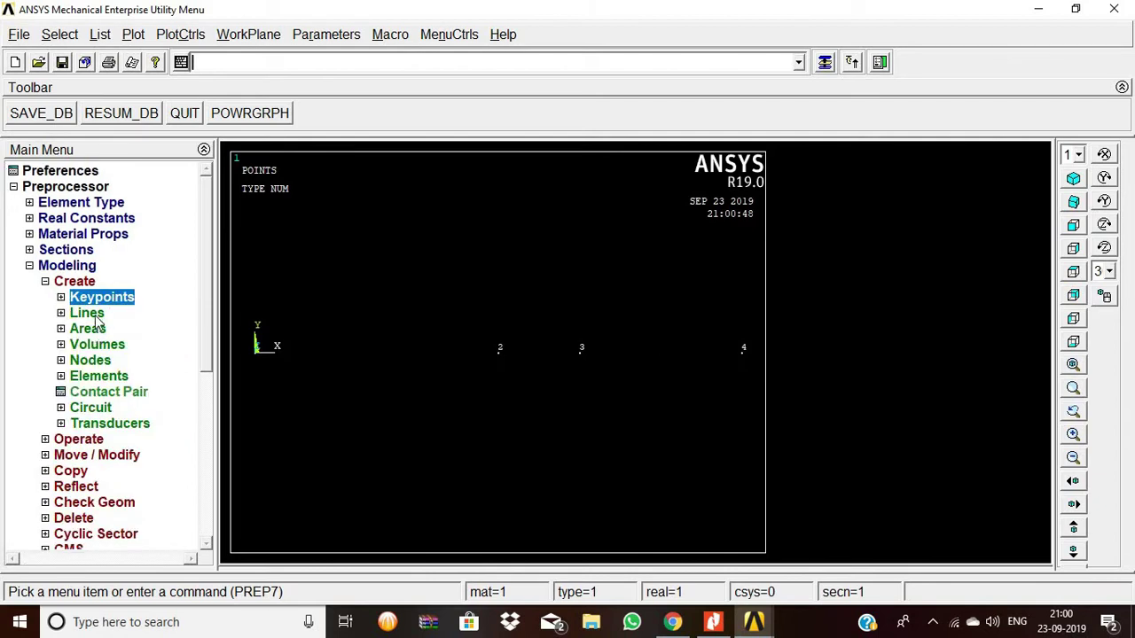
left_click(75, 281)
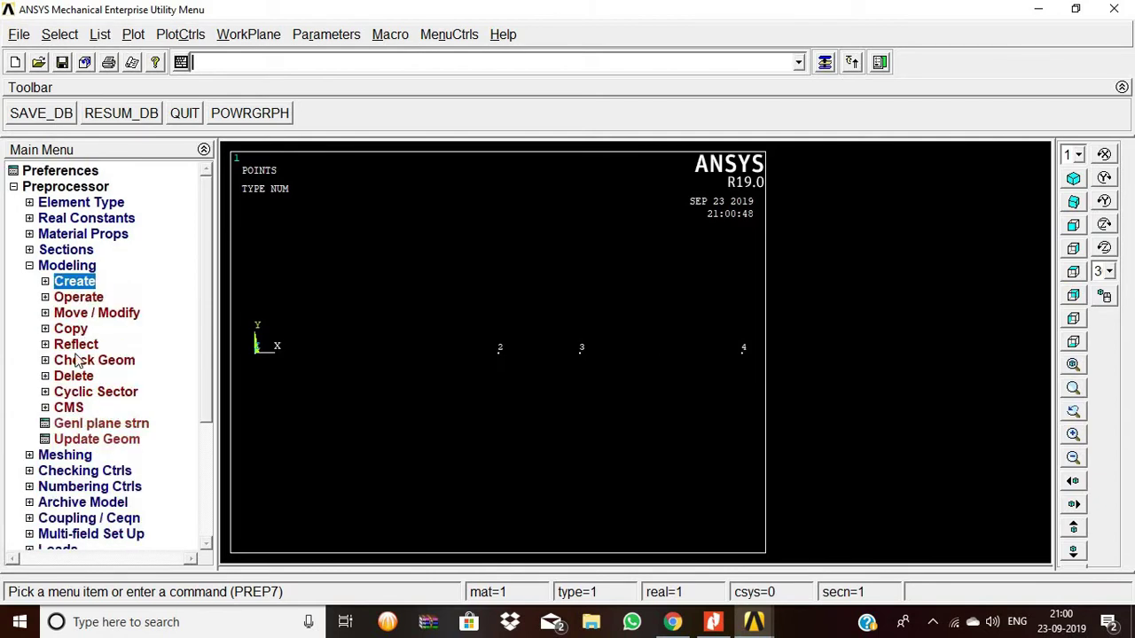
left_click(71, 282)
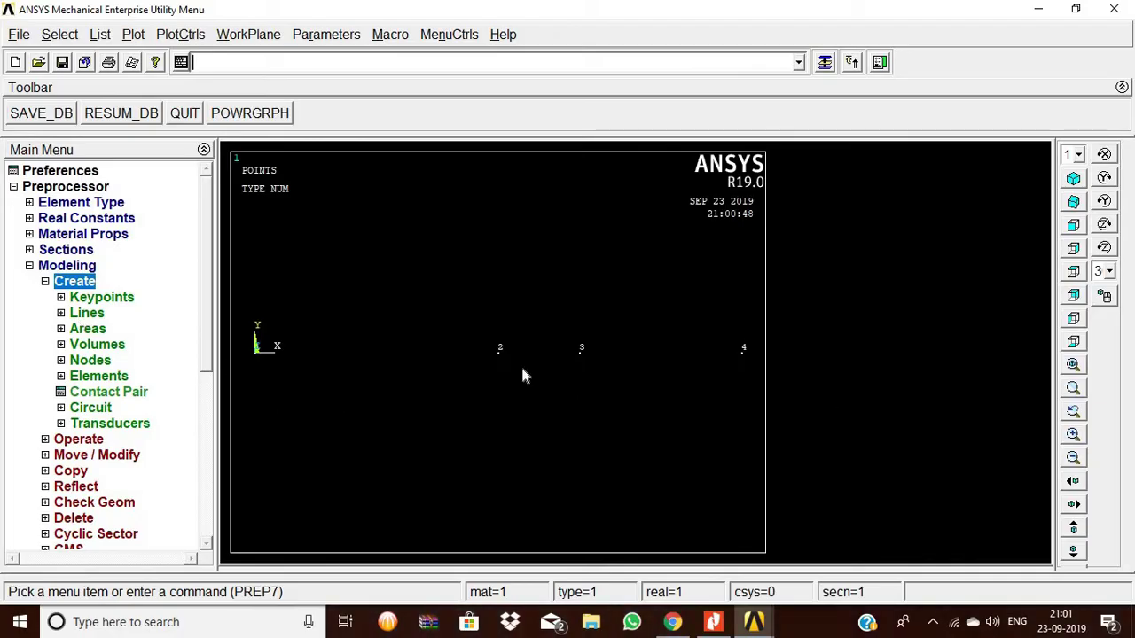
left_click(80, 313)
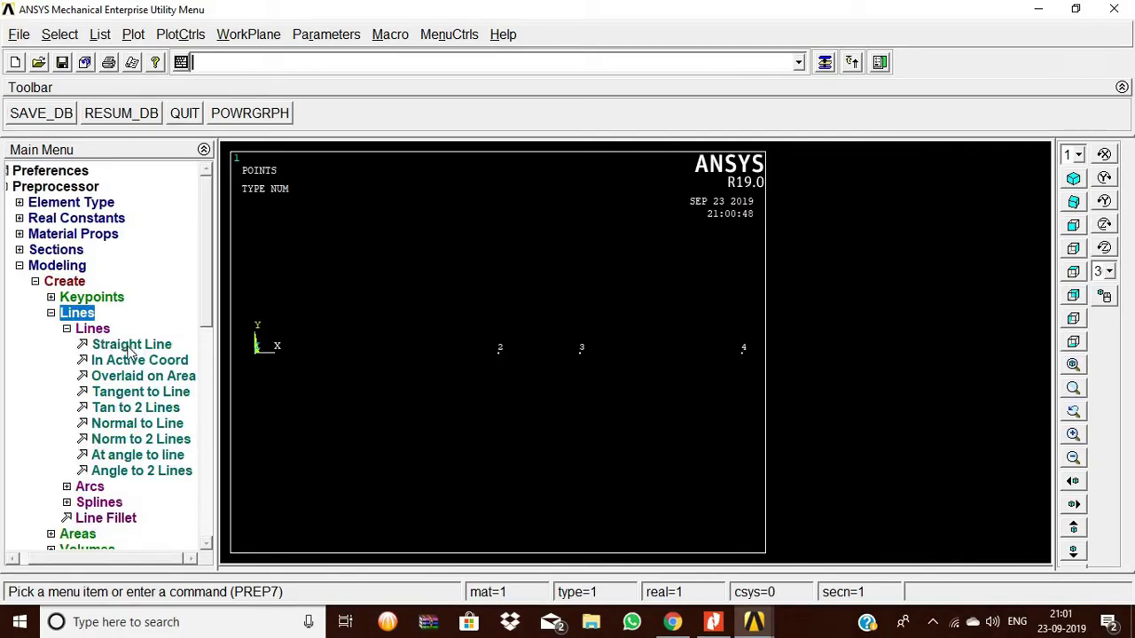
left_click(115, 344)
left_click(268, 387)
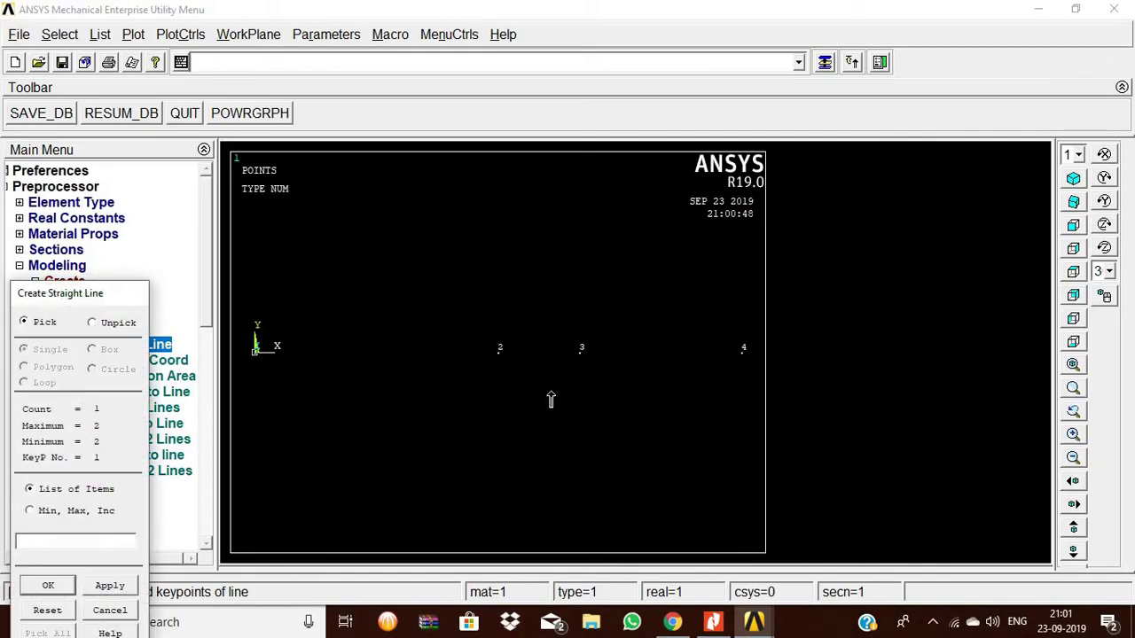
left_click(501, 367)
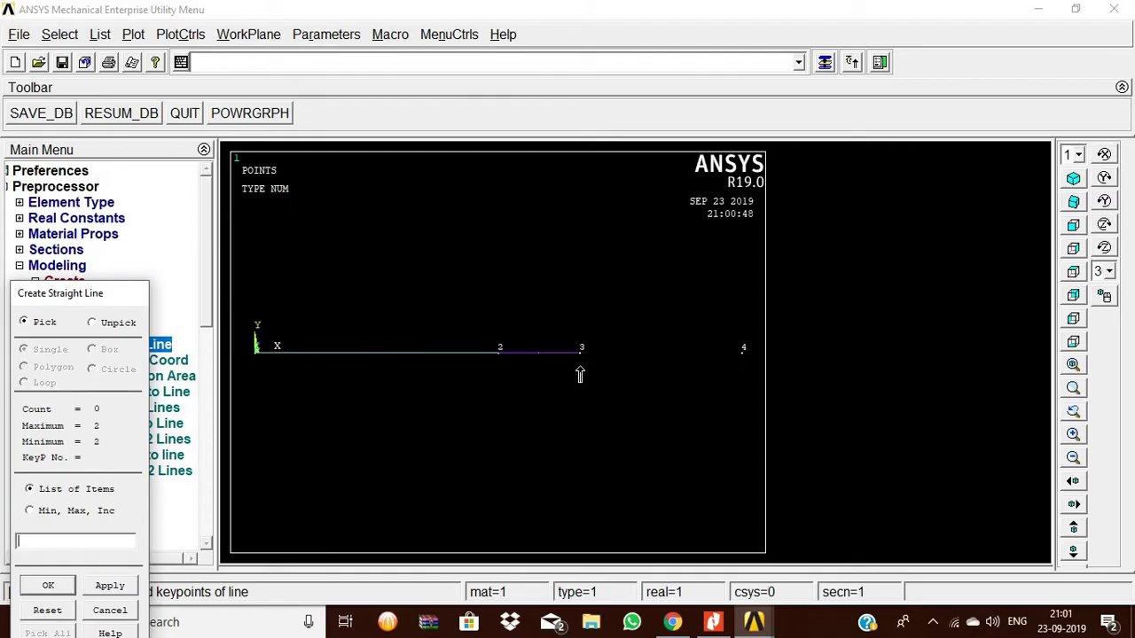
left_click(584, 363)
left_click(741, 356)
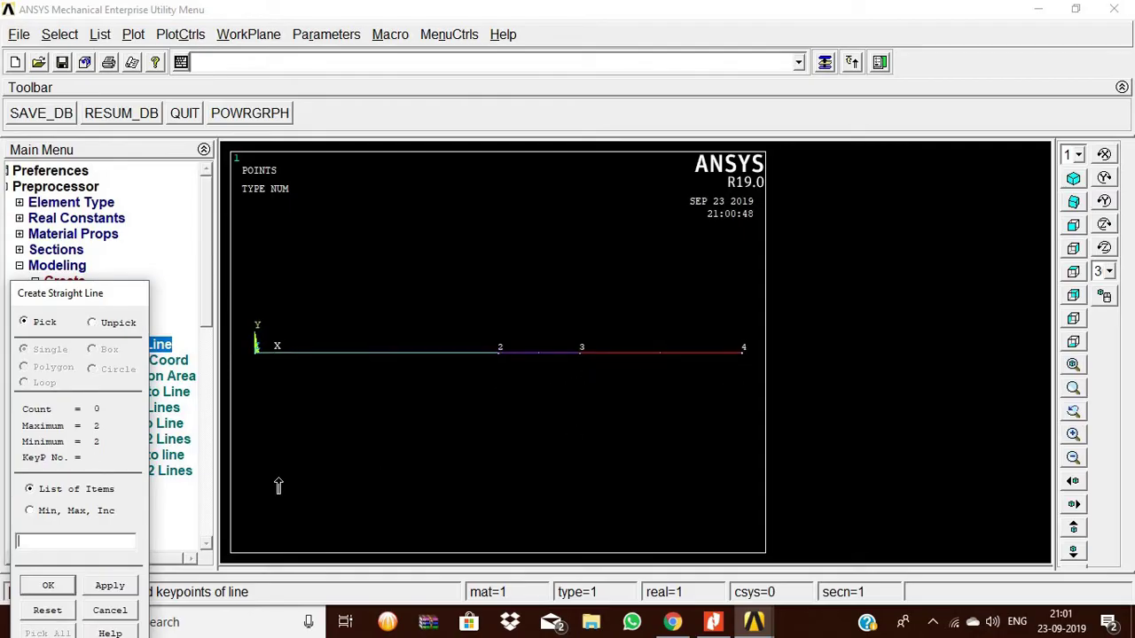
left_click(49, 585)
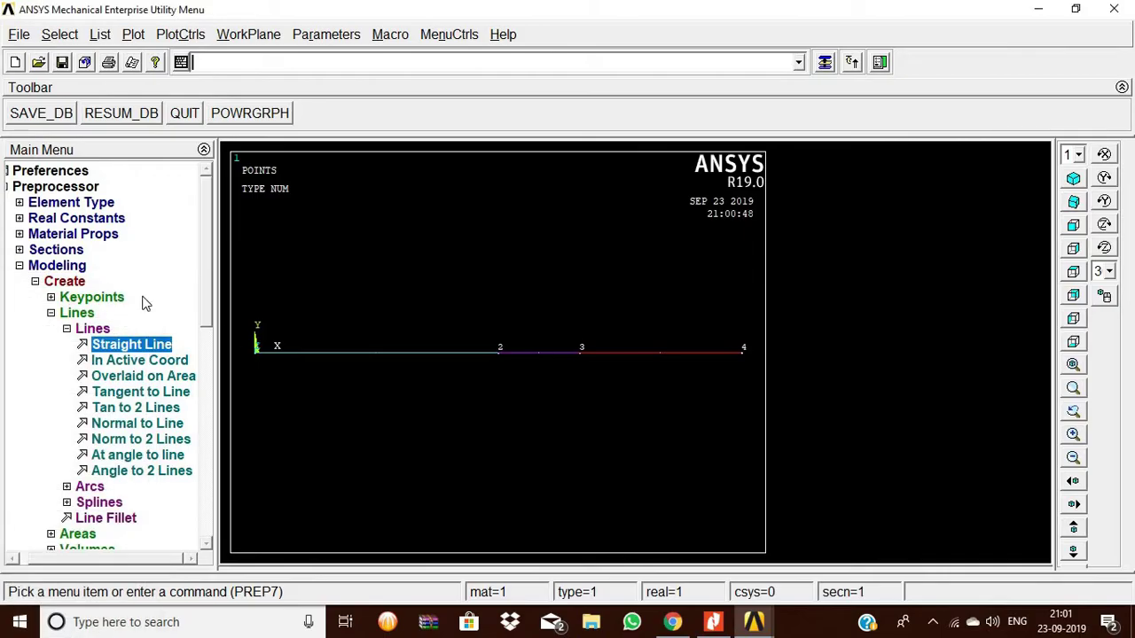
left_click(88, 329)
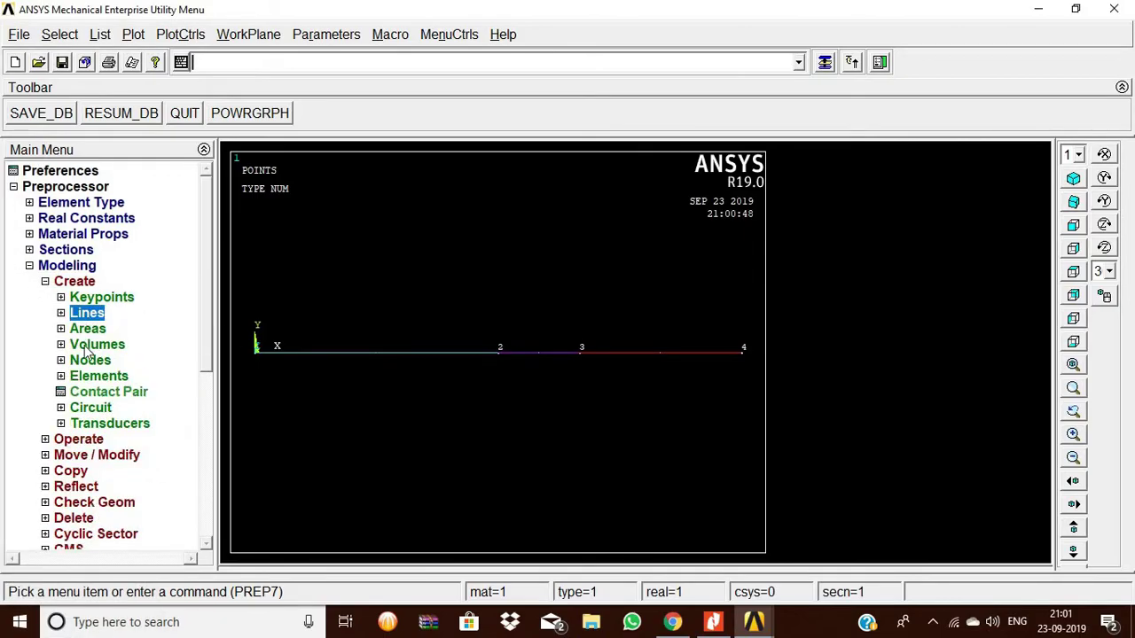
Mesh the beam's three lines using the MeshTool with Smart Size enabled at level 6
left_click(85, 313)
left_click(71, 282)
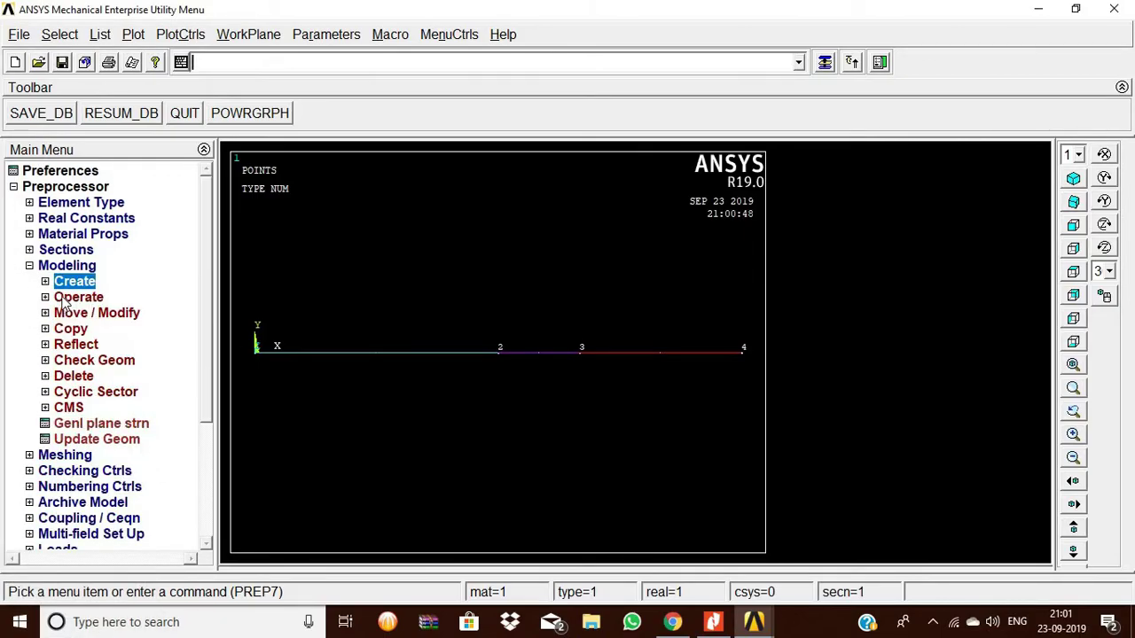
left_click(81, 456)
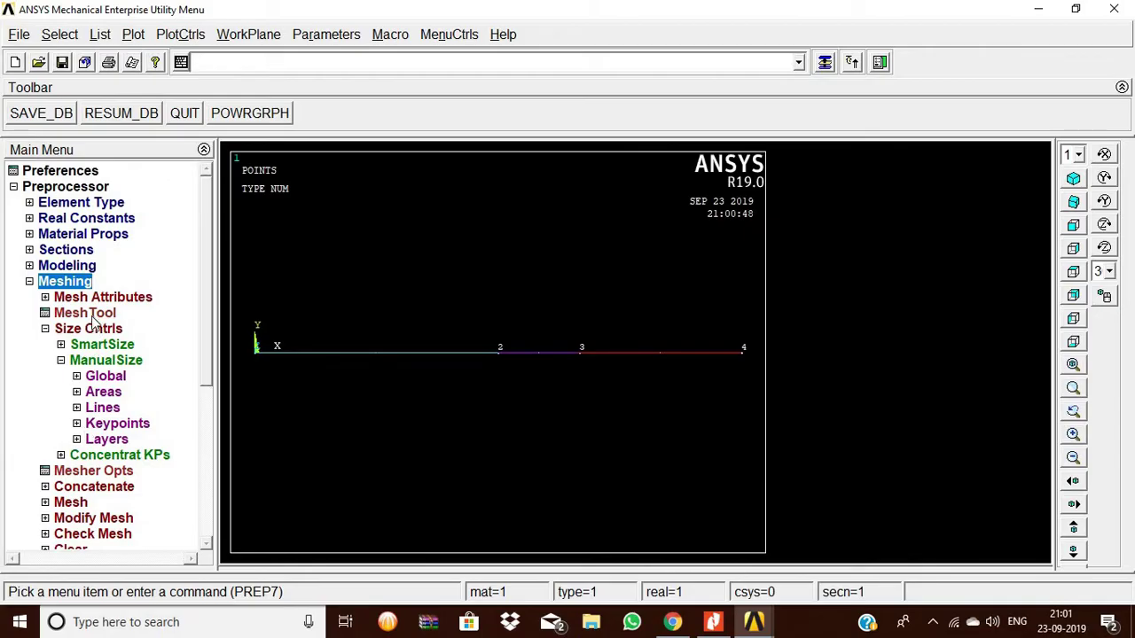
left_click(87, 312)
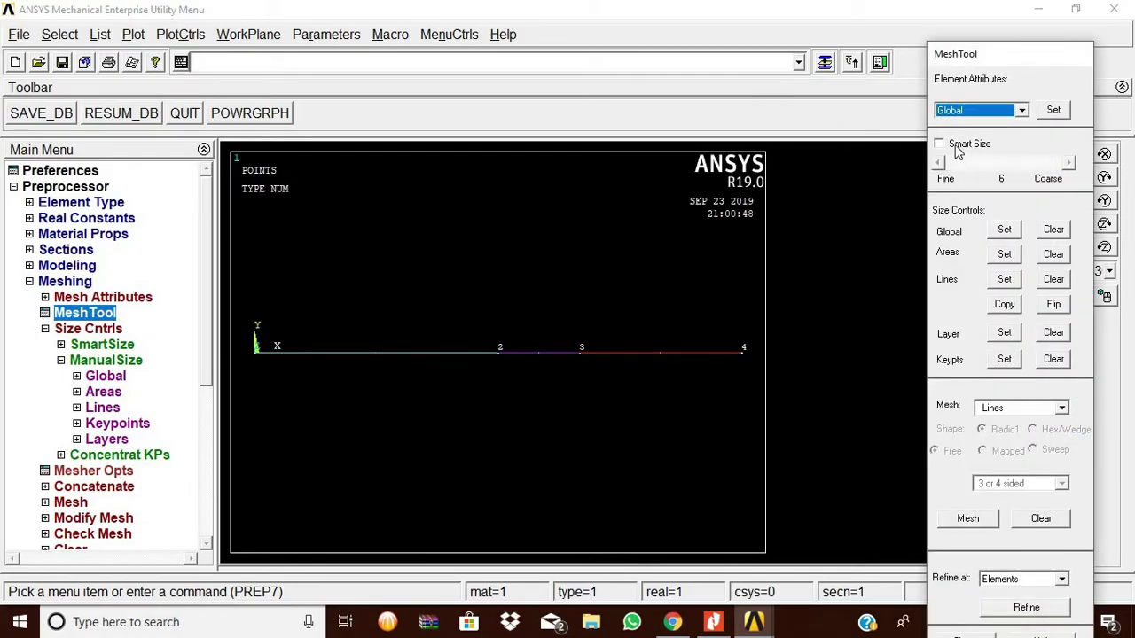
left_click(956, 145)
left_click(967, 518)
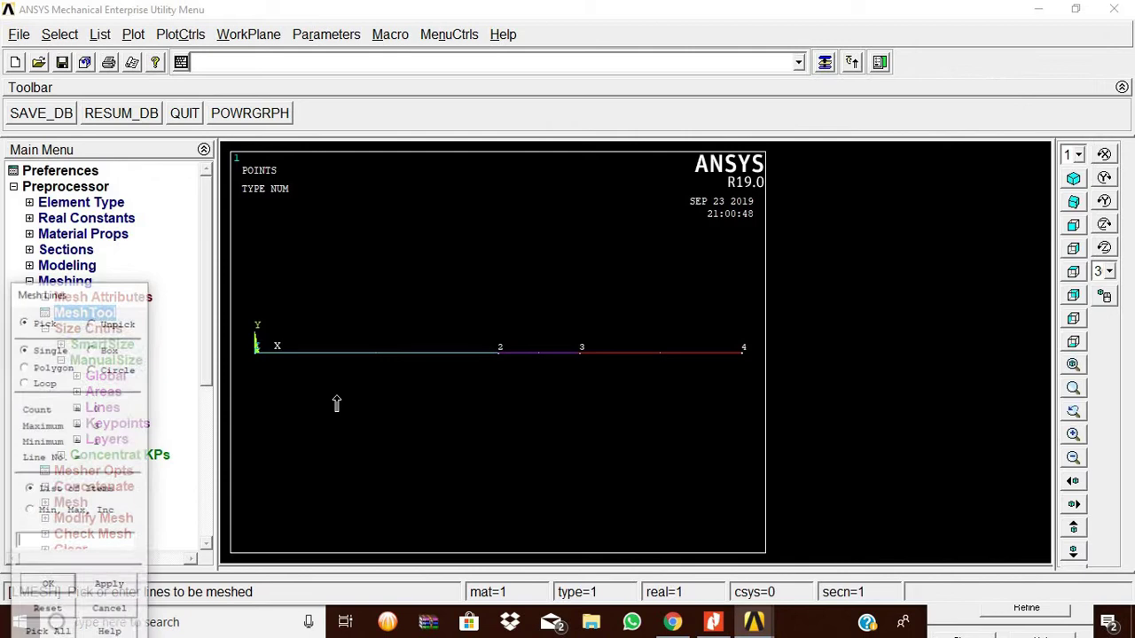
left_click(455, 372)
left_click(536, 371)
left_click(687, 371)
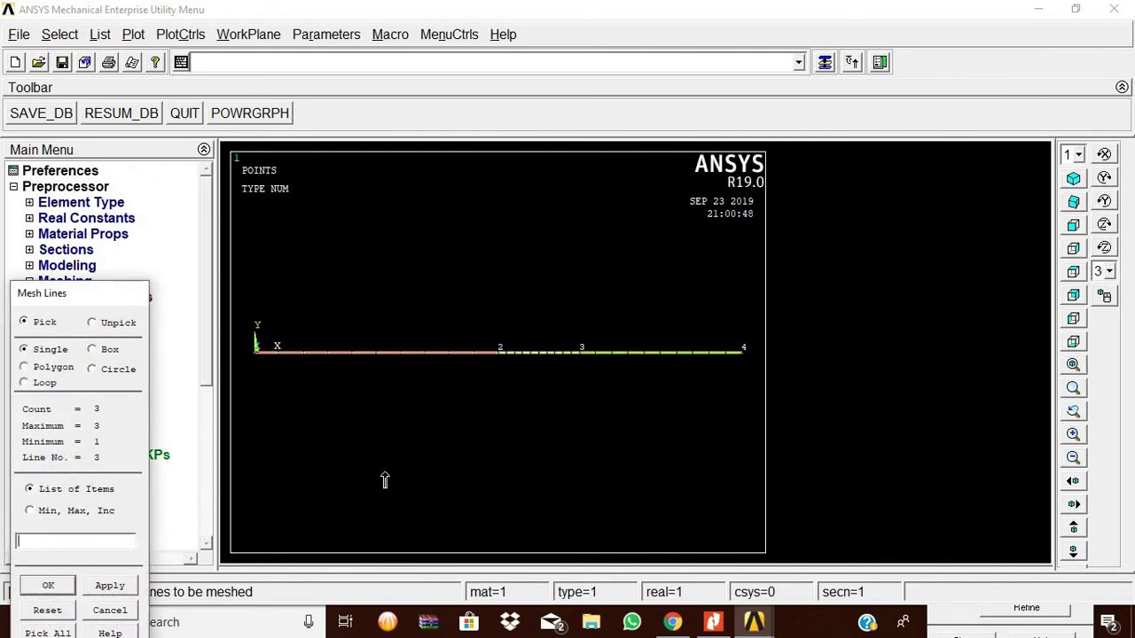
left_click(47, 589)
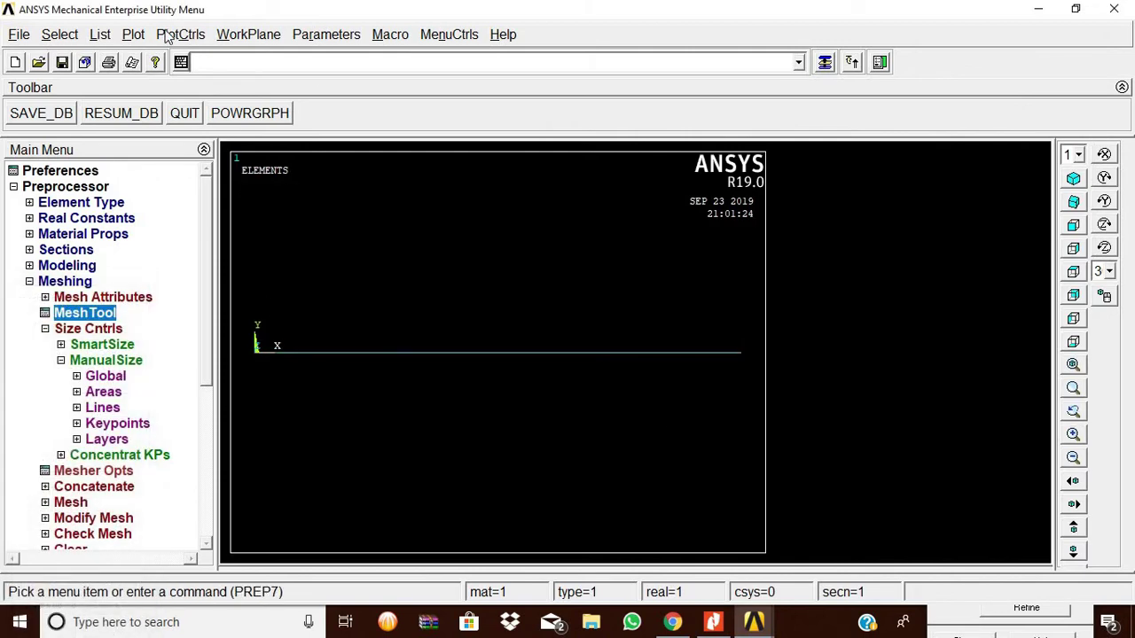
Plot the model's lines in place of the element display
left_click(135, 35)
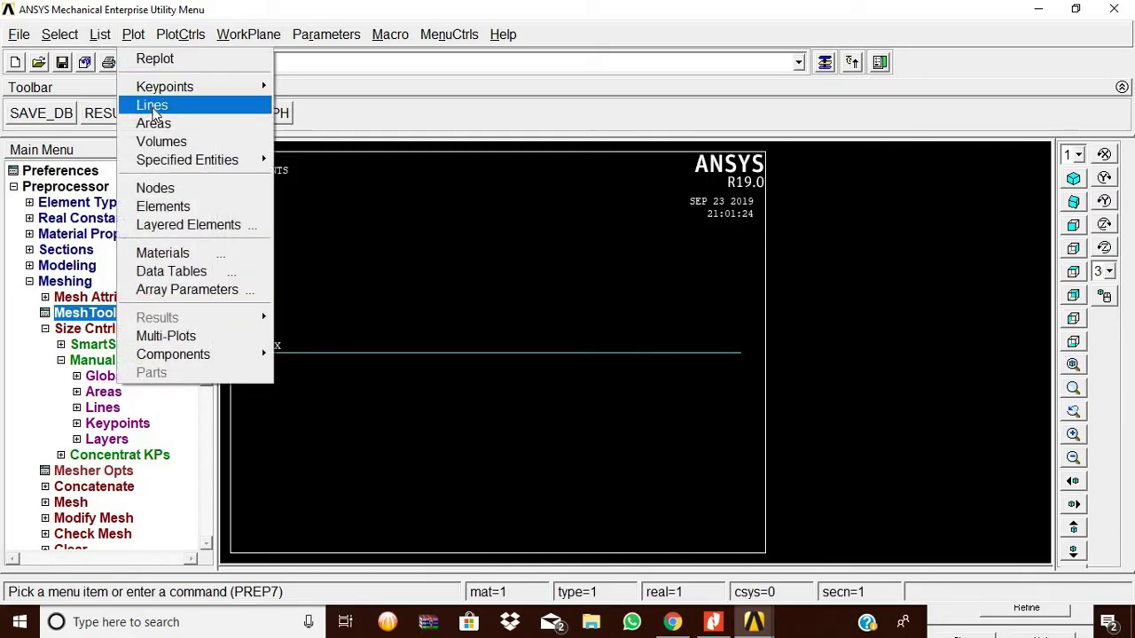
left_click(153, 106)
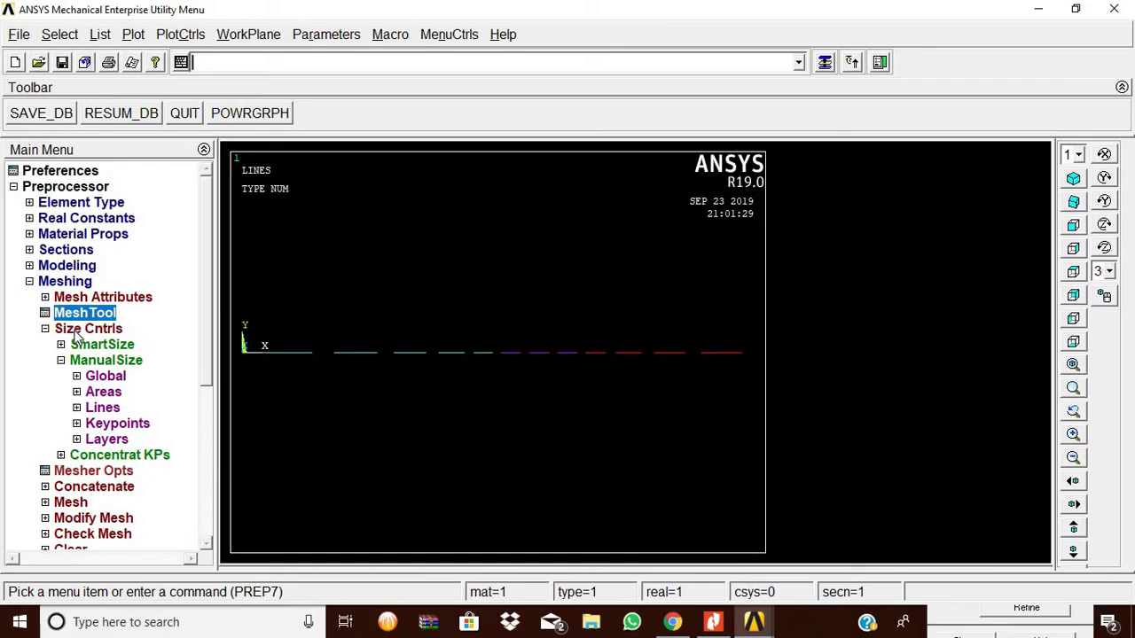
left_click(134, 35)
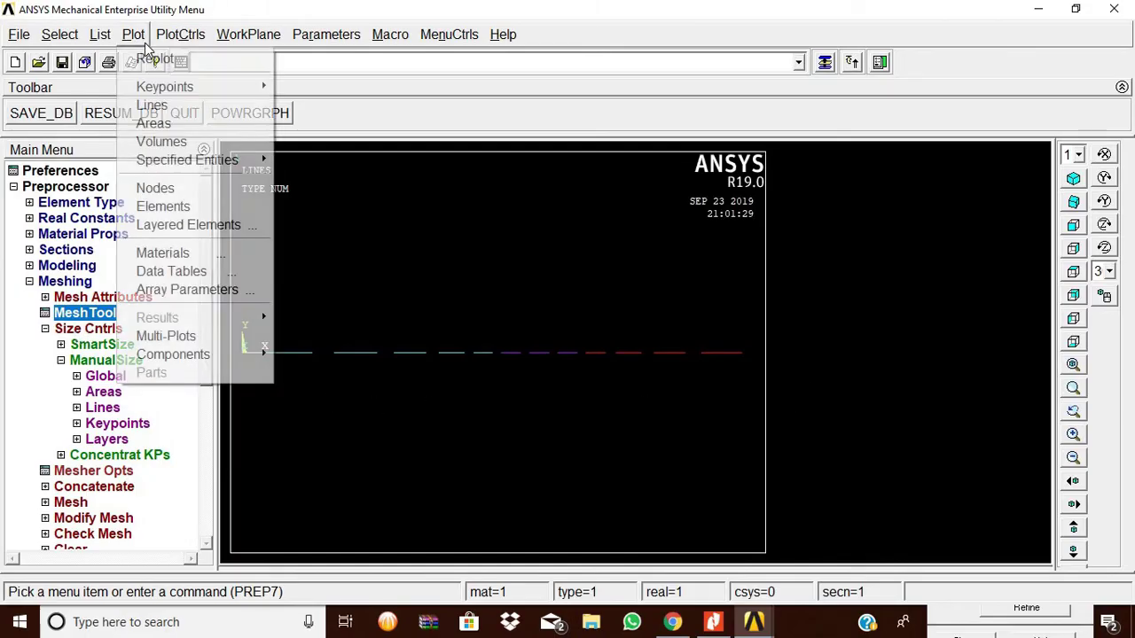
left_click(309, 355)
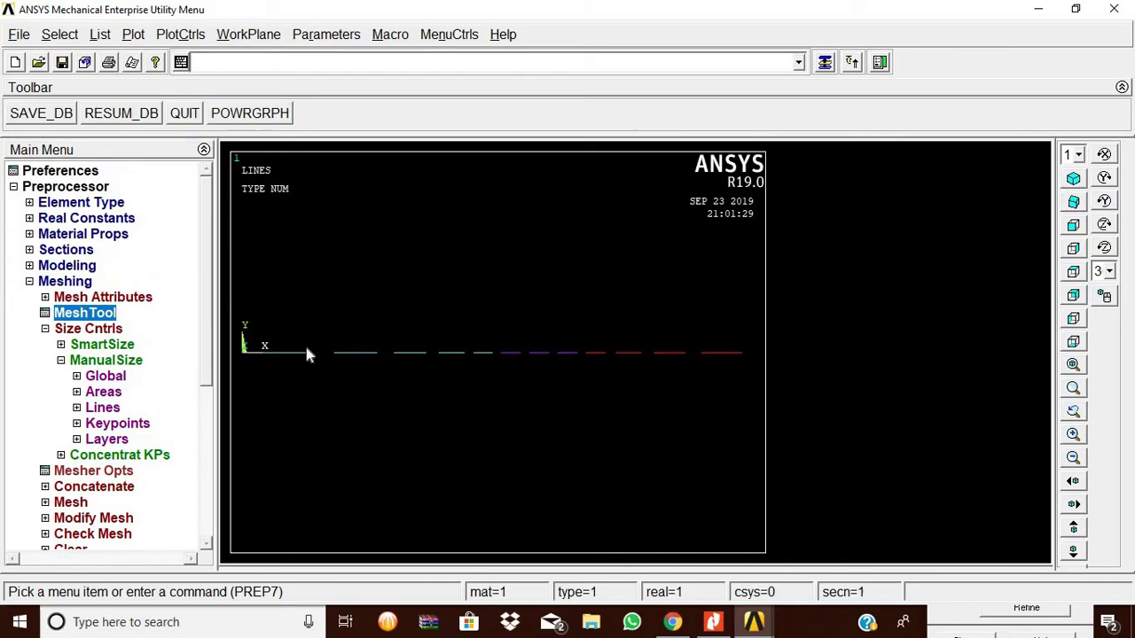
Apply a displacement constraint of 0 in All DOF to keypoint 1 at the origin end of the beam
left_click(65, 281)
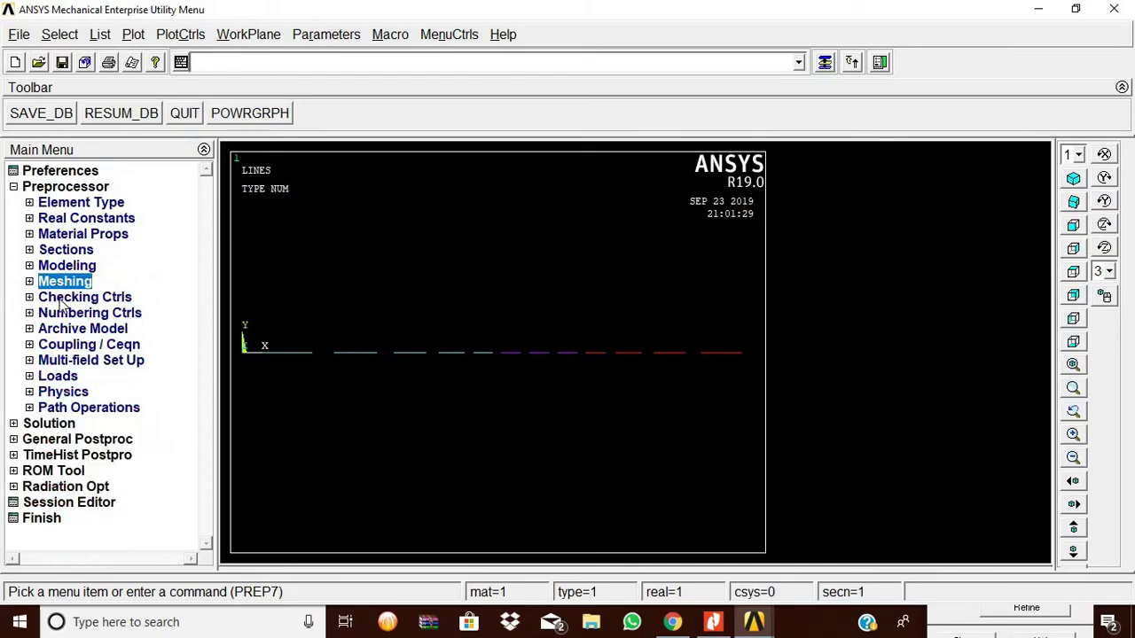
left_click(69, 379)
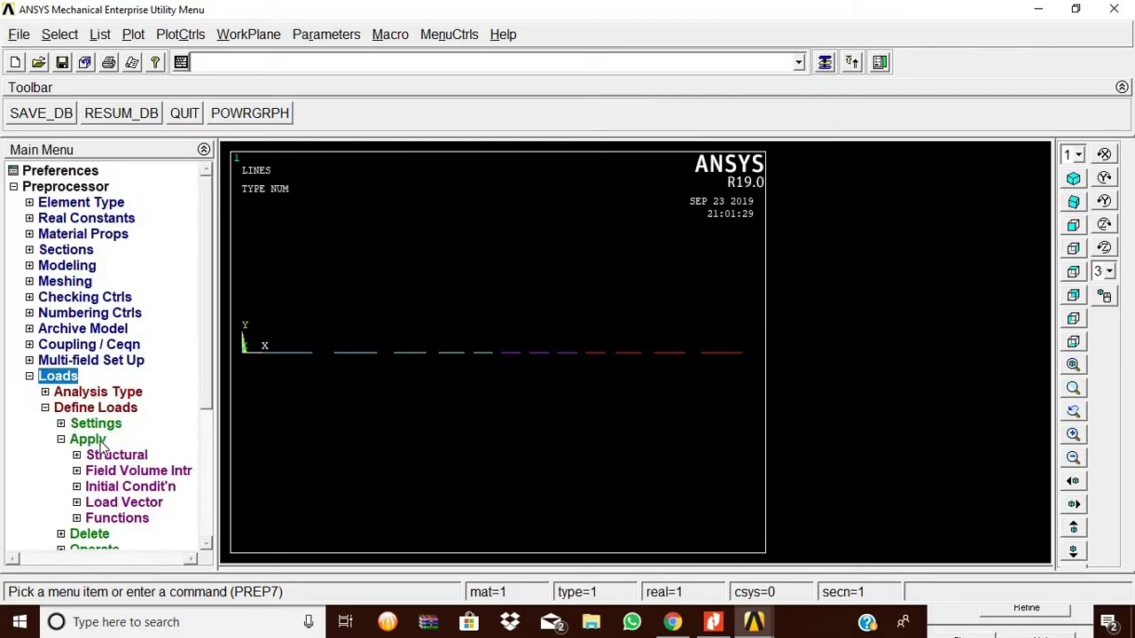
left_click(97, 440)
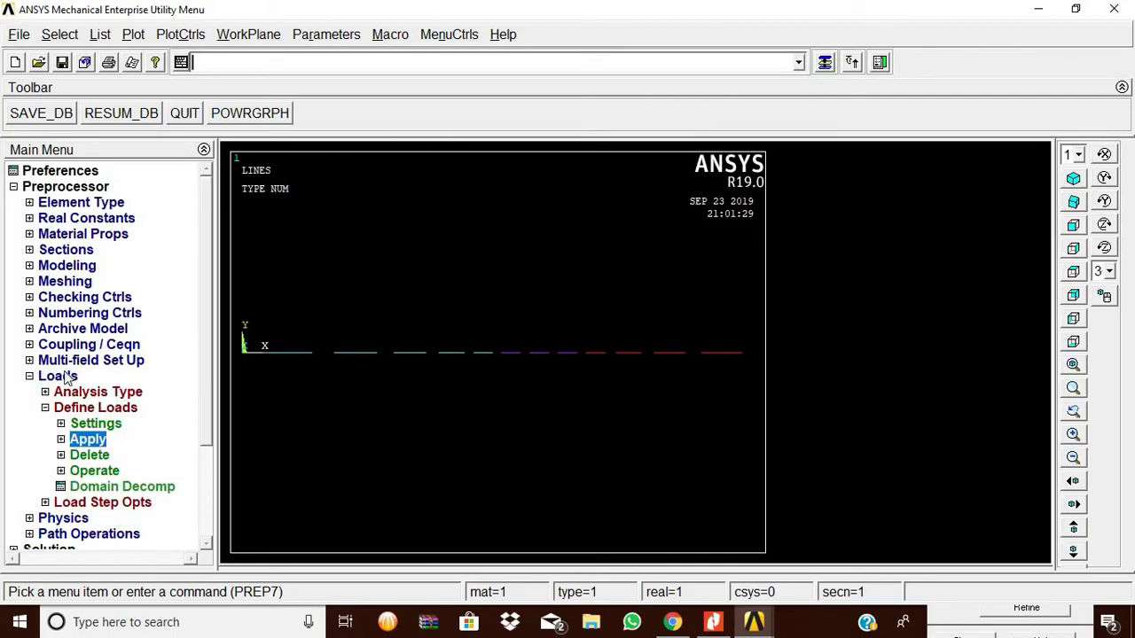
left_click(88, 439)
left_click(106, 455)
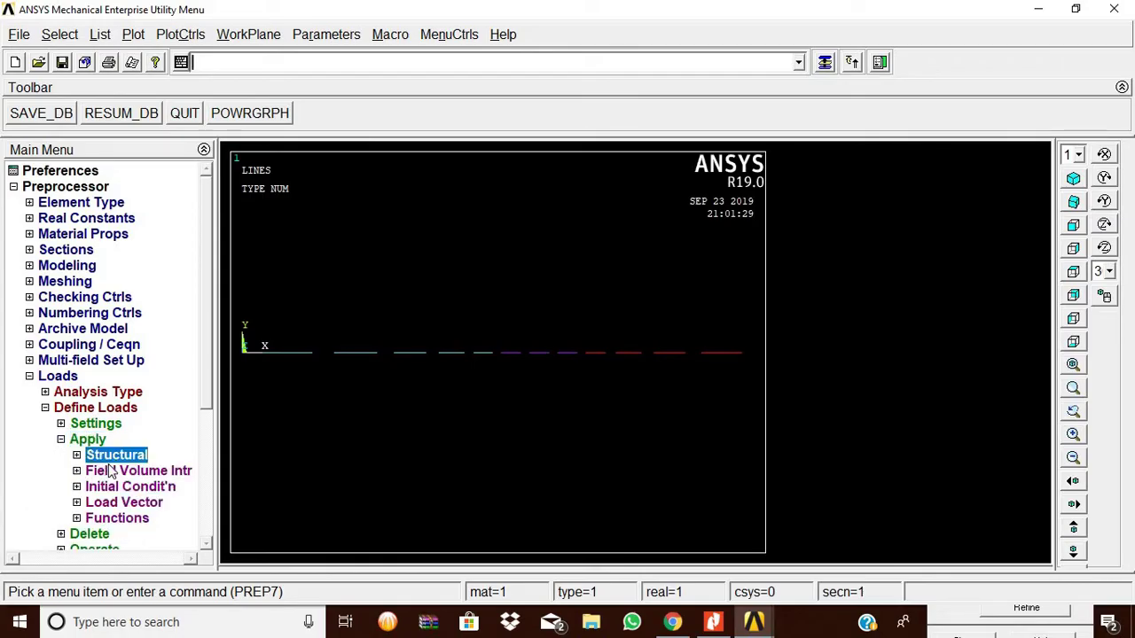
left_click(113, 471)
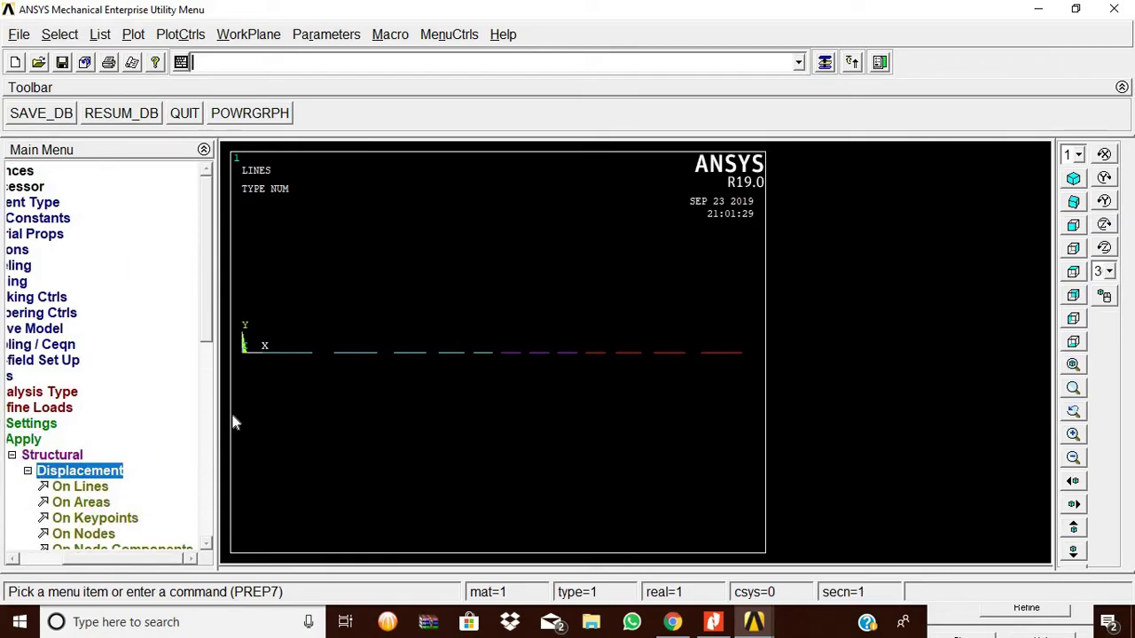
left_click(89, 519)
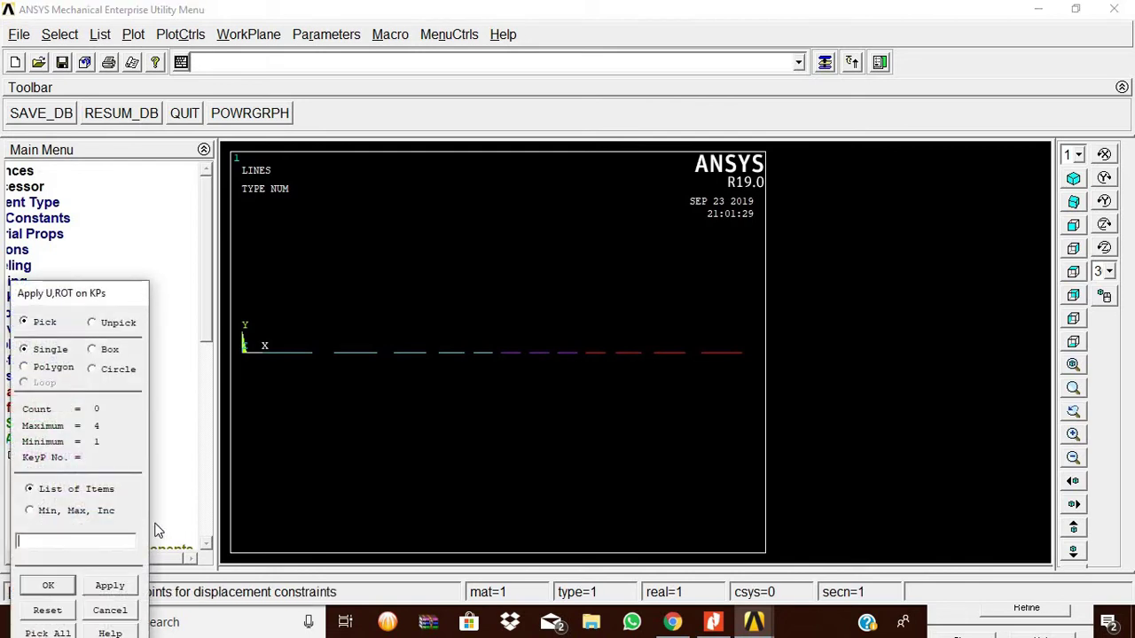
left_click(248, 373)
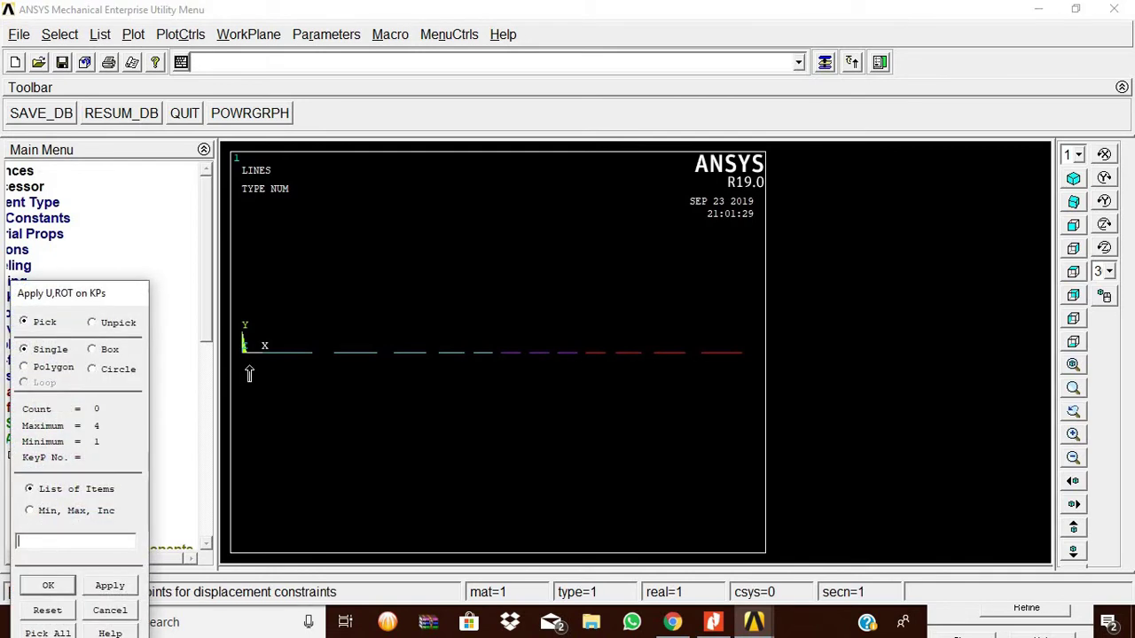
left_click(49, 586)
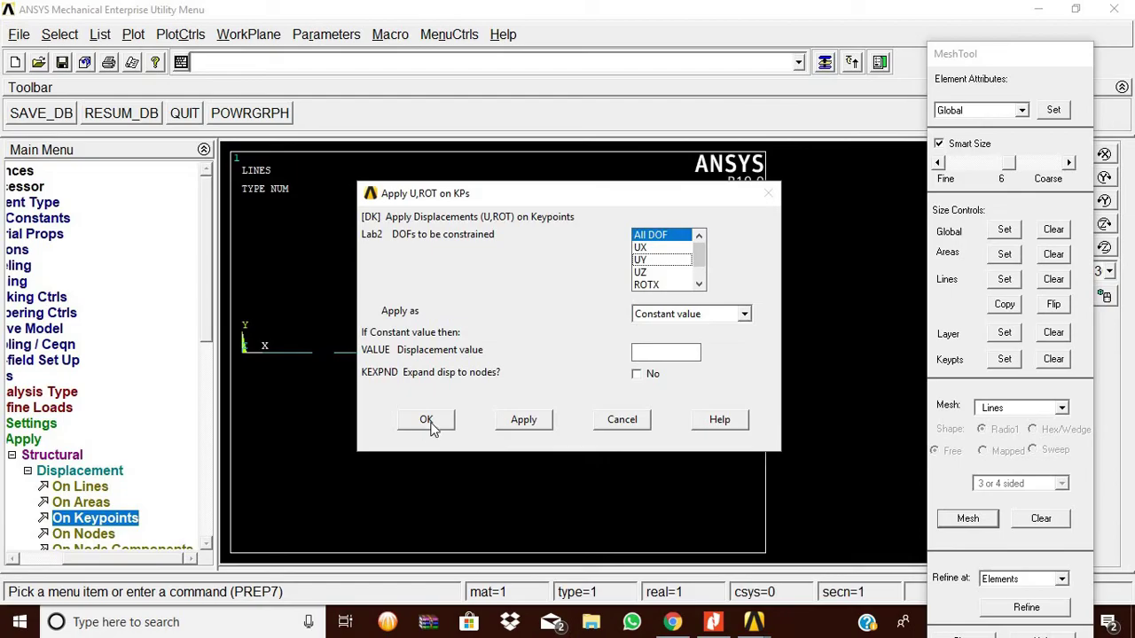
left_click(681, 354)
left_click(435, 423)
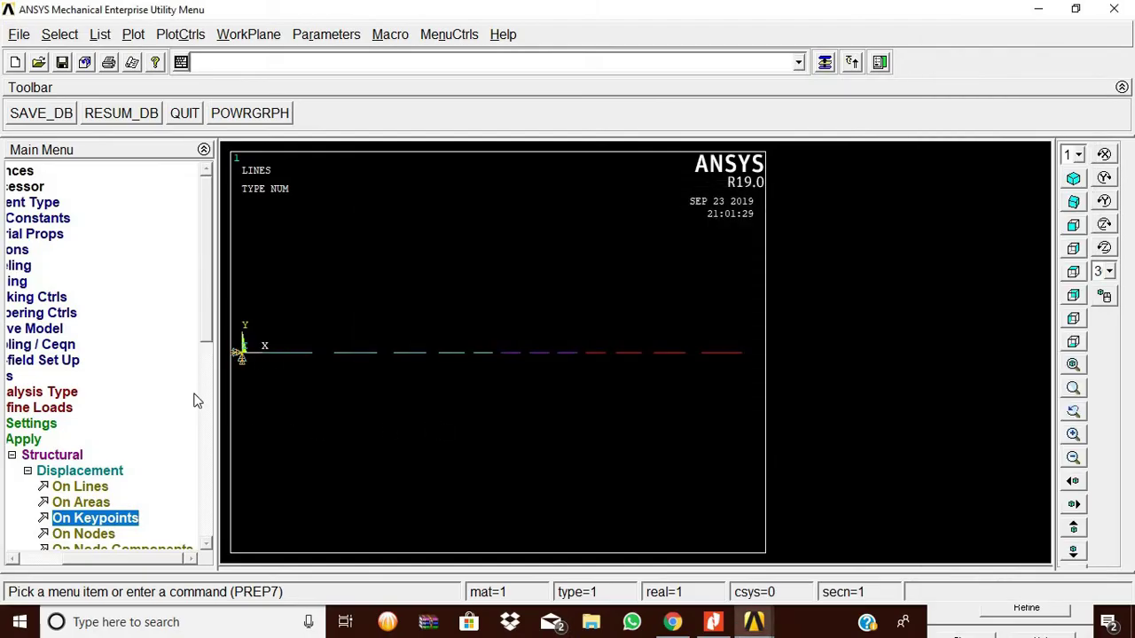
Apply a UY displacement constraint of 0 to keypoint 4 at the beam's far end
left_click(82, 520)
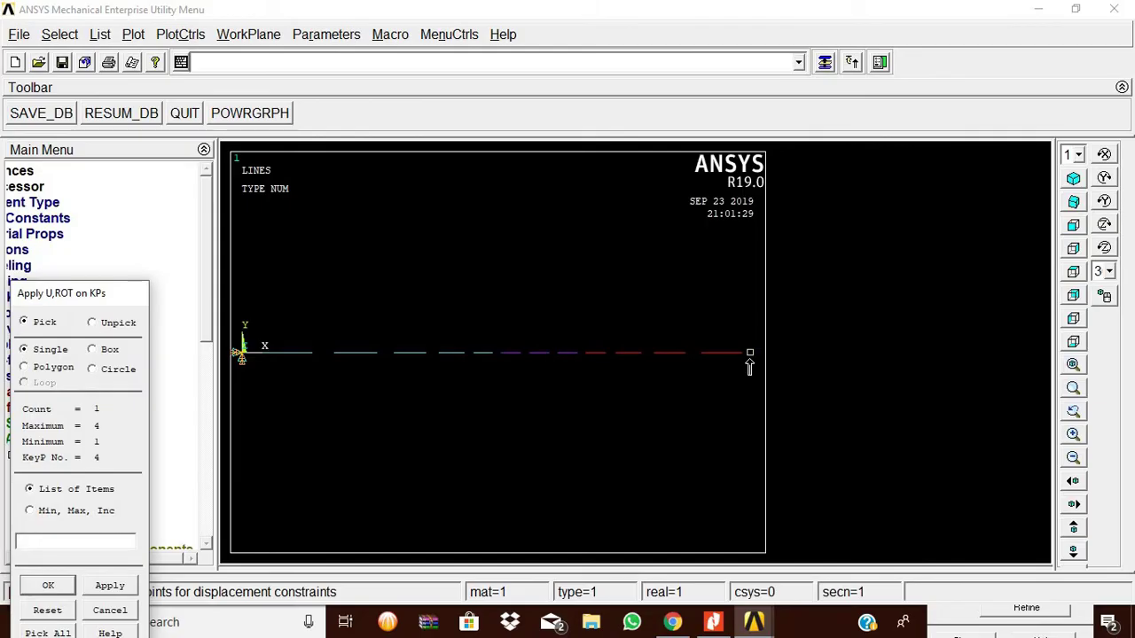
left_click(49, 586)
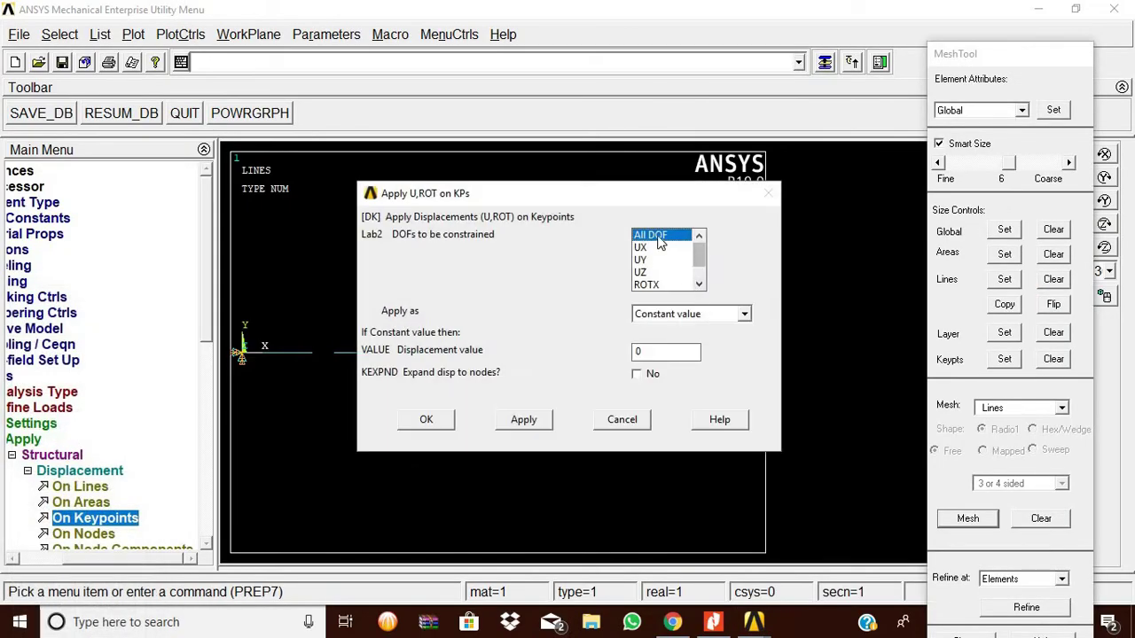
left_click(640, 259)
left_click(427, 420)
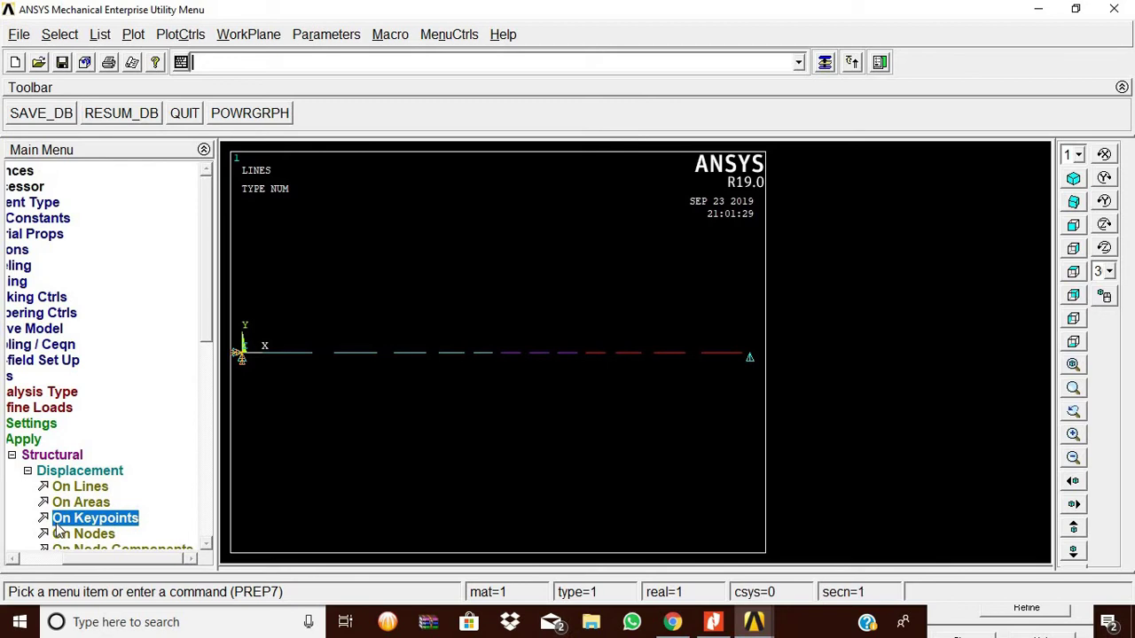
Apply pressure to the beam elements between keypoints 1 and 2, with load key 1 and value 20 at nodes I and J
left_click(96, 472)
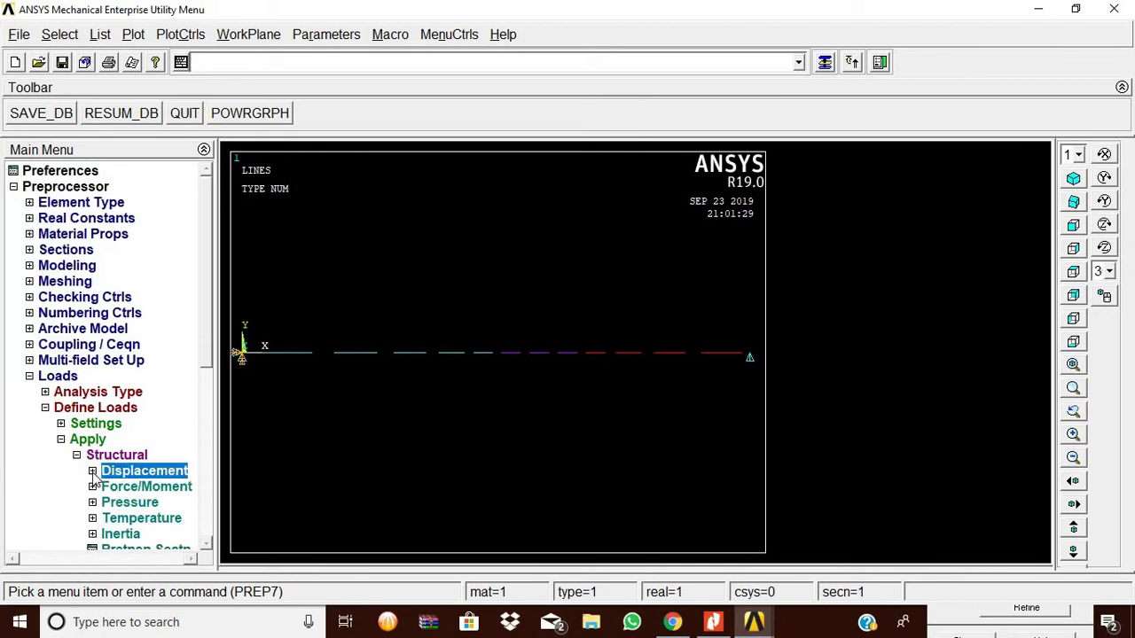
left_click(125, 503)
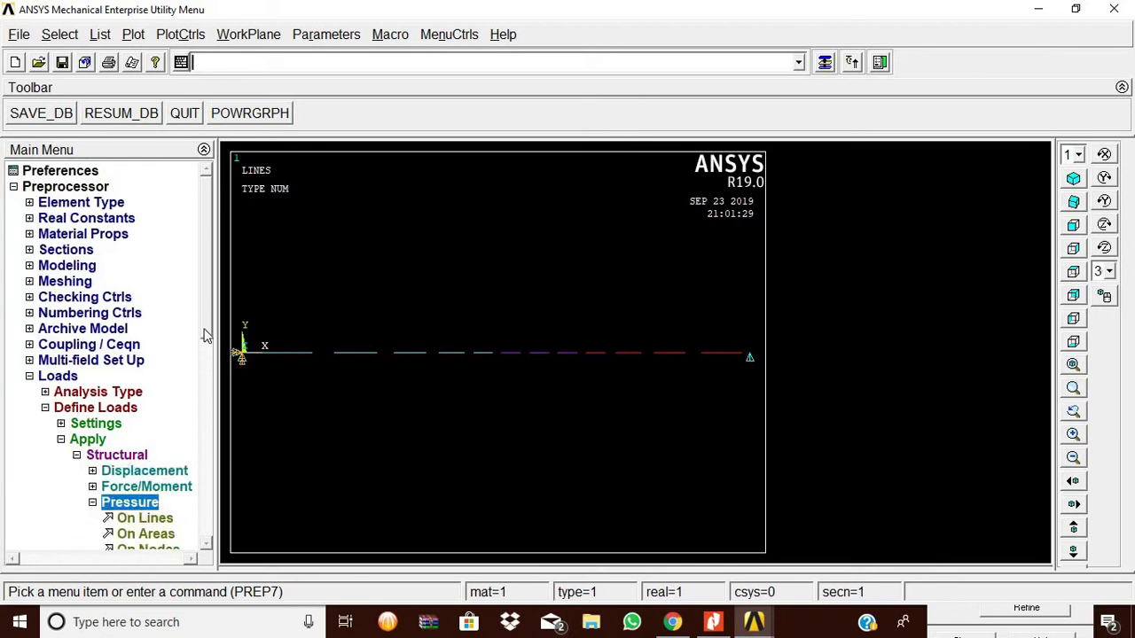
scroll(204, 387, "down", 2)
left_click(133, 518)
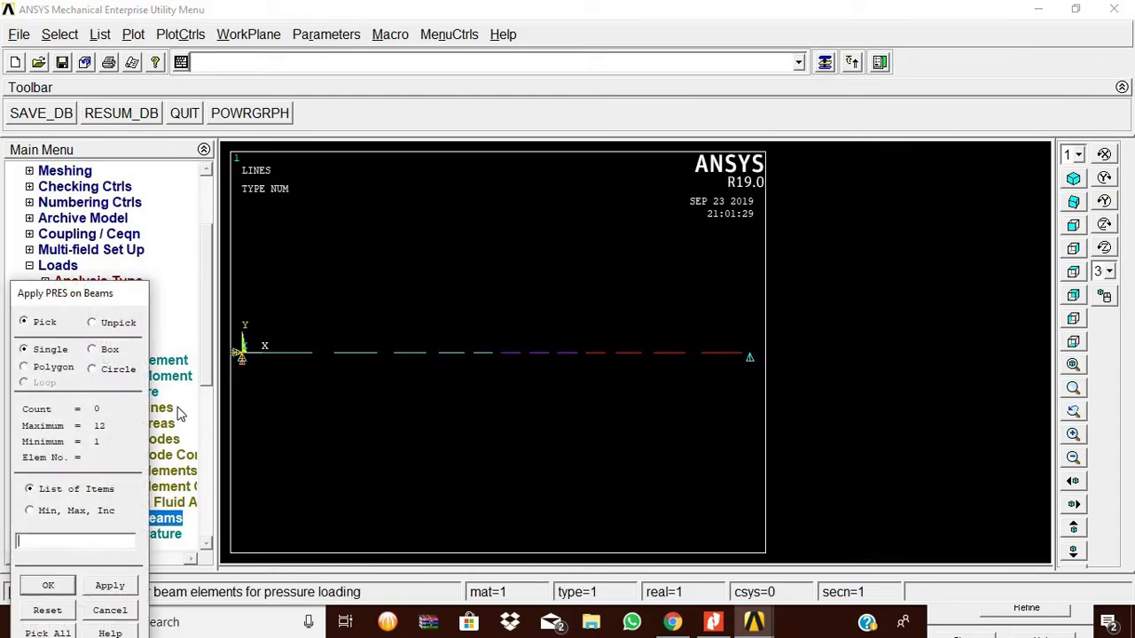
left_click(99, 351)
left_click_drag(237, 335, 494, 366)
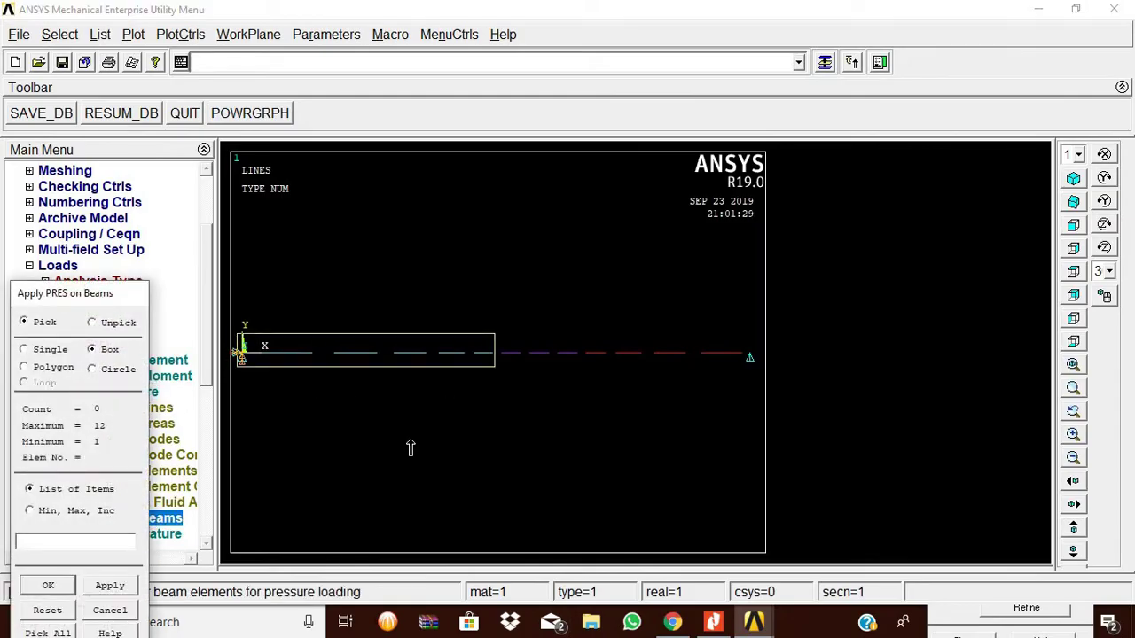
left_click(46, 587)
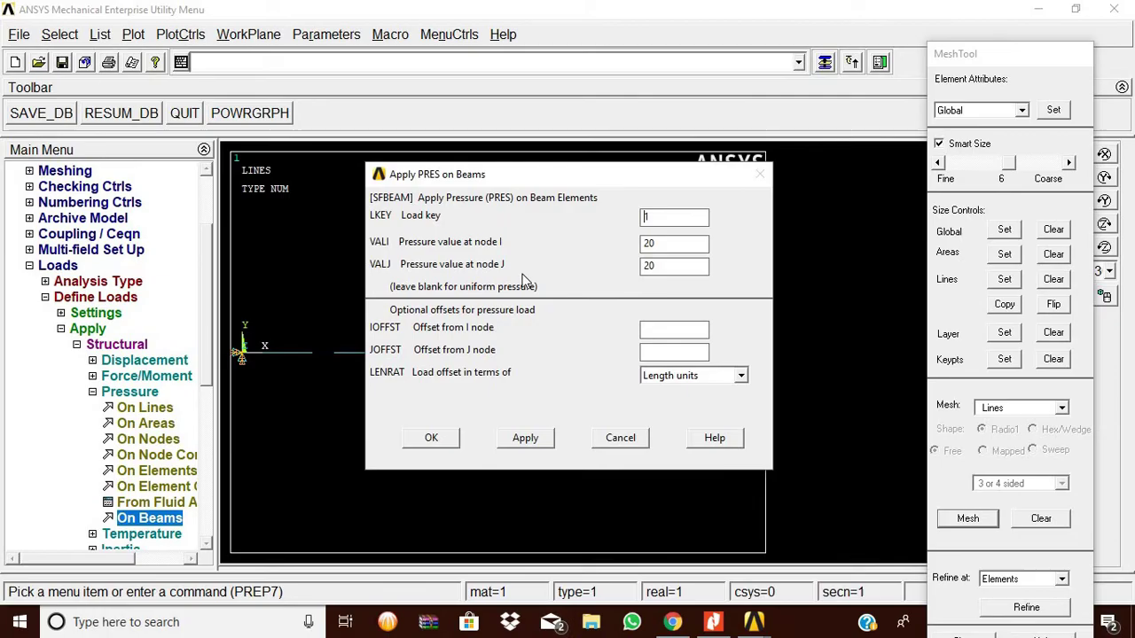
left_click(431, 438)
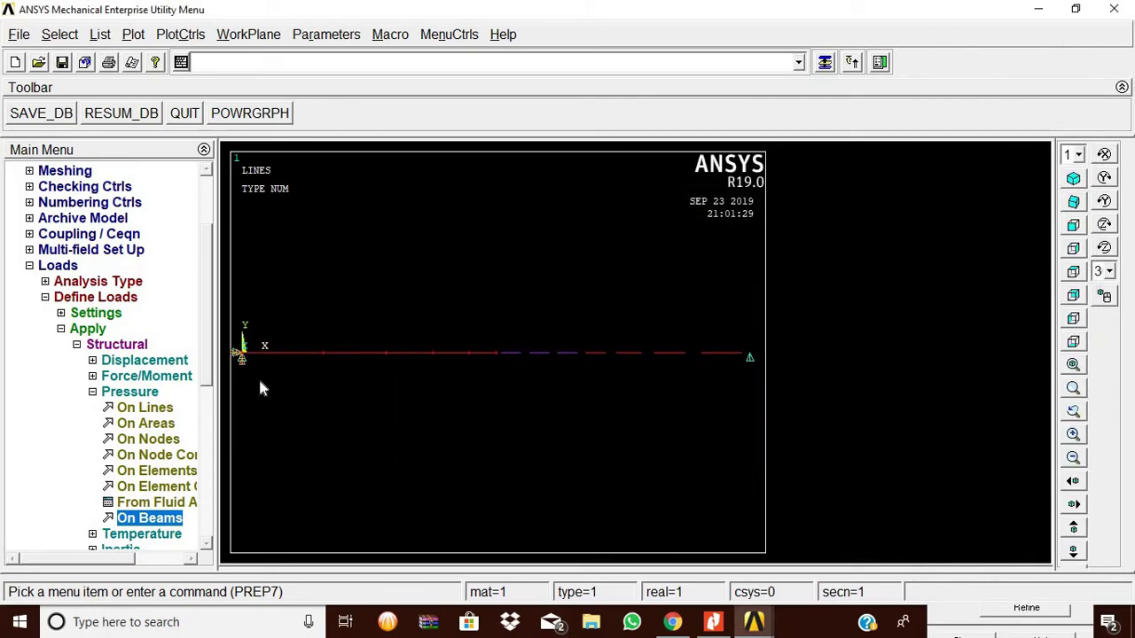
Apply a constant FY force of -100 on the node at keypoint 3
left_click(137, 377)
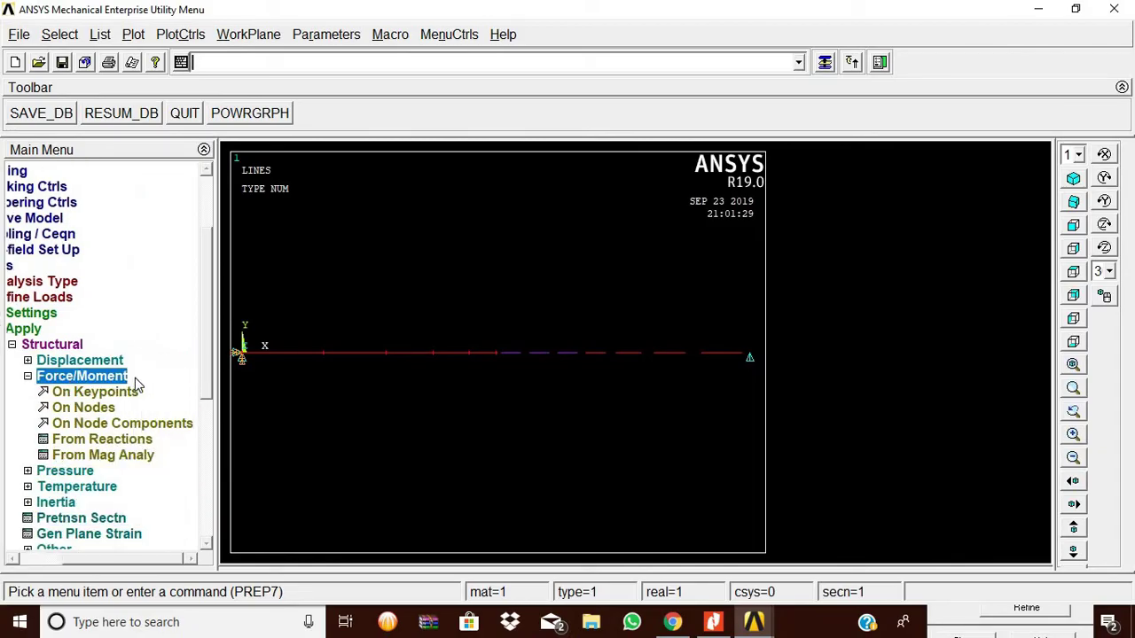
left_click(87, 409)
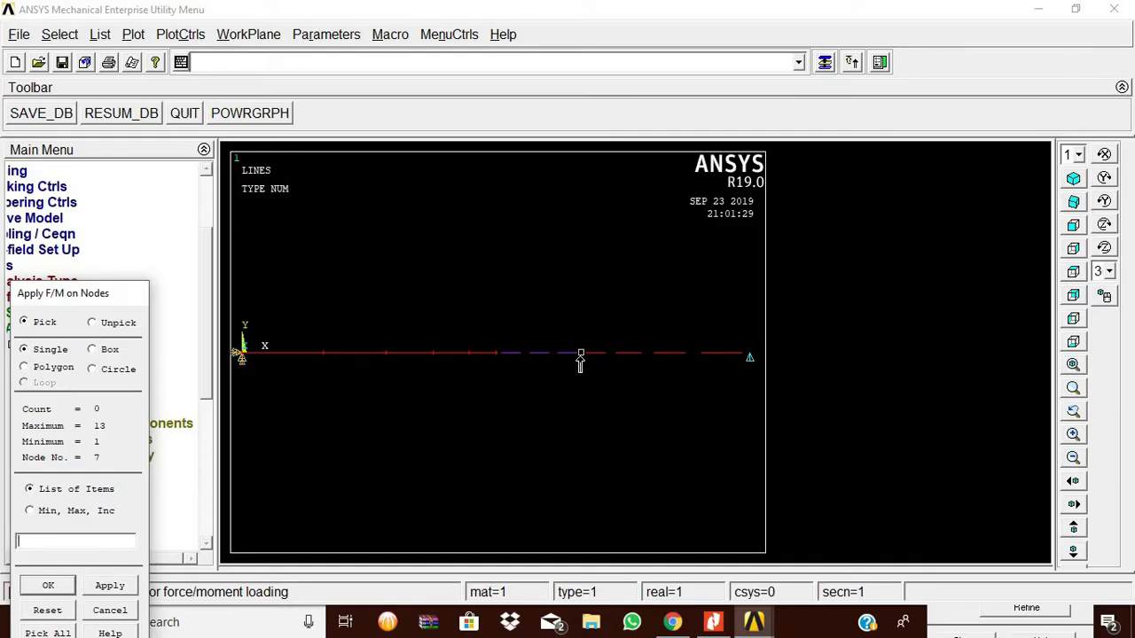
left_click(51, 584)
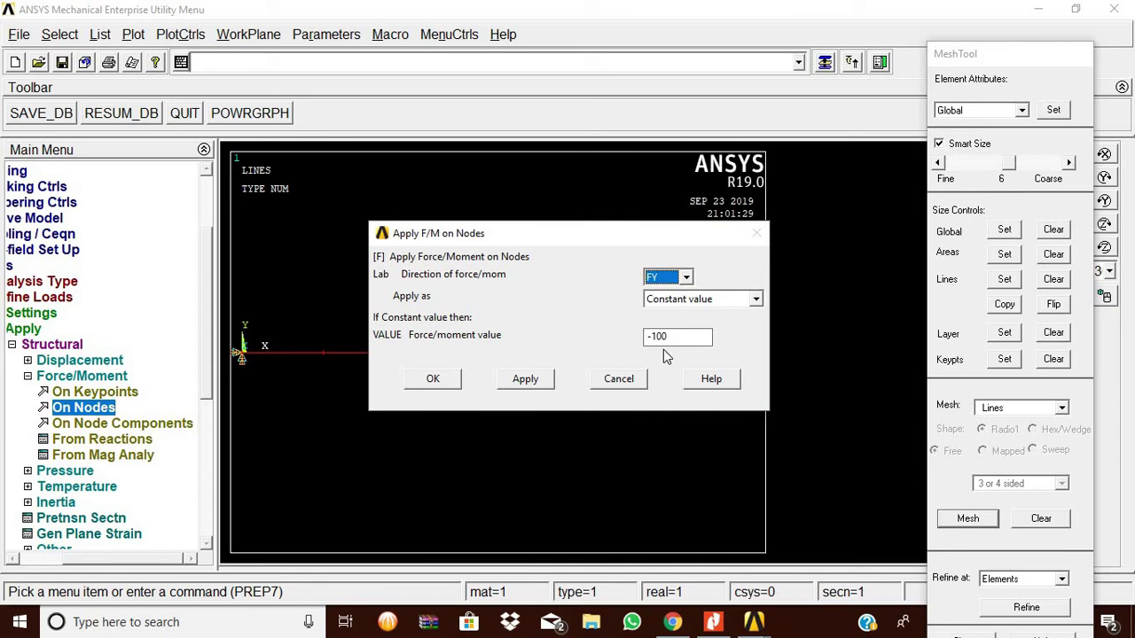
left_click(435, 378)
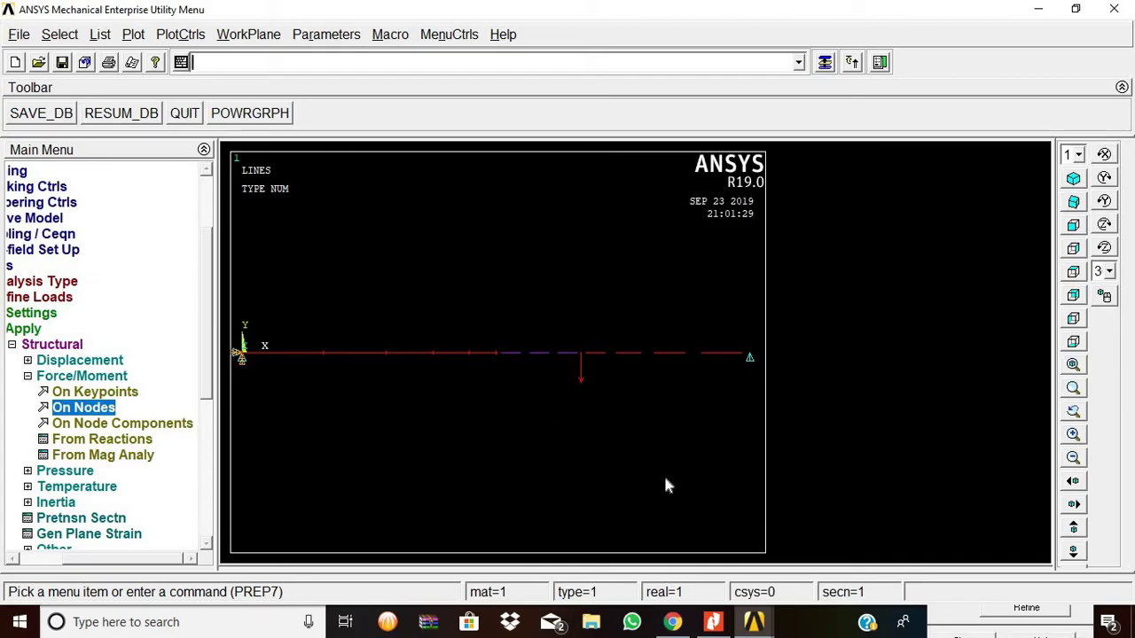
Solve the current load step for the loaded beam and dismiss the solution note and status listing
double_click(75, 378)
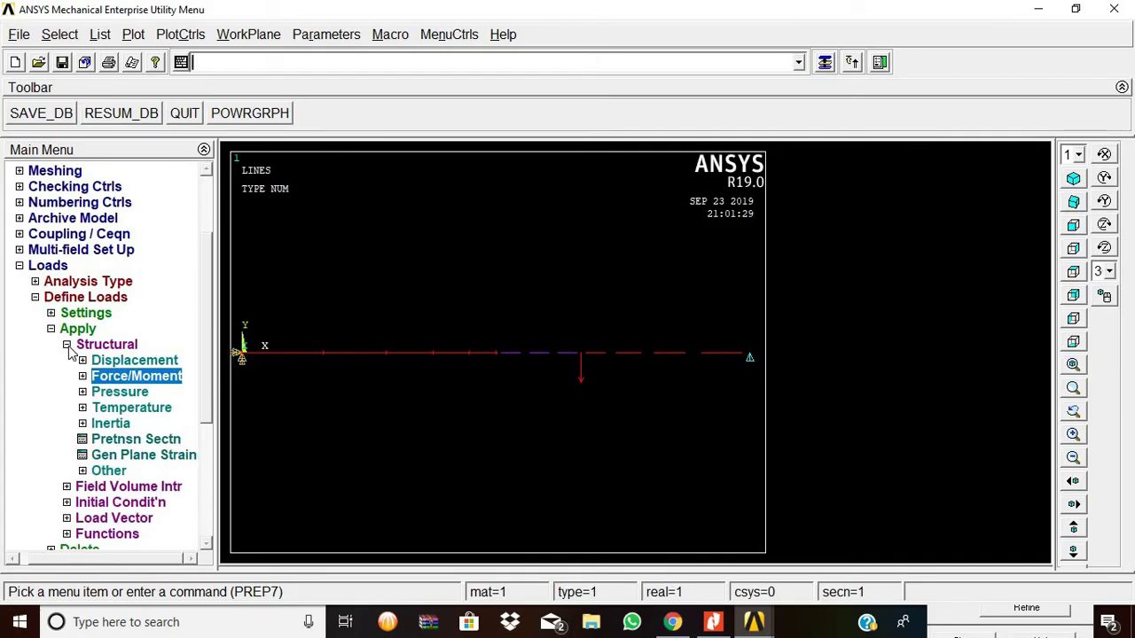
double_click(75, 329)
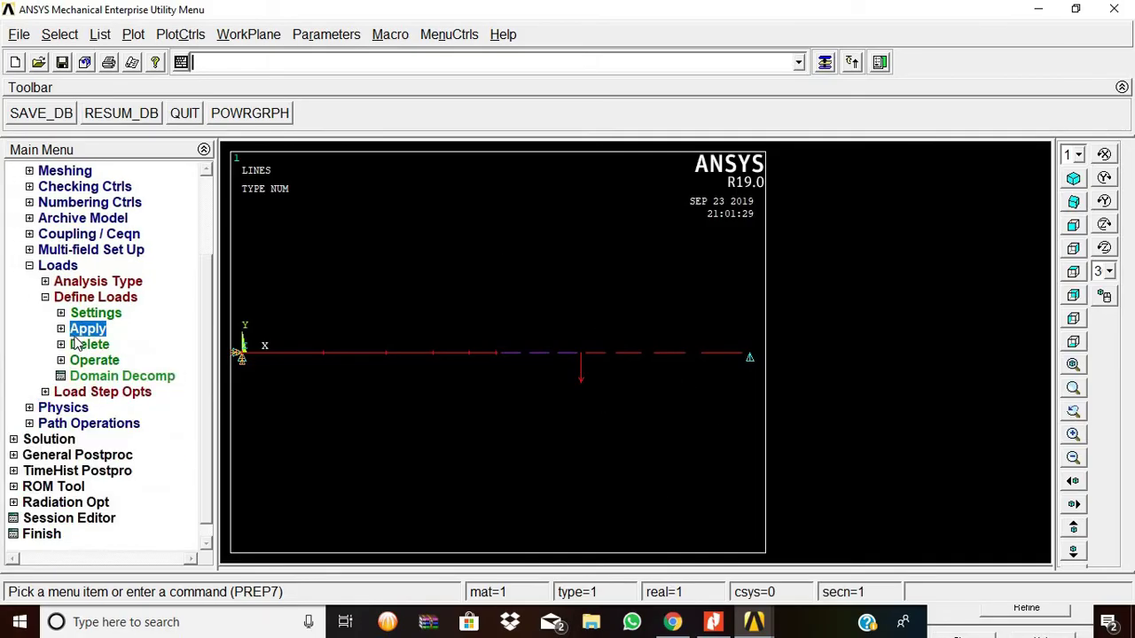
double_click(57, 299)
double_click(49, 423)
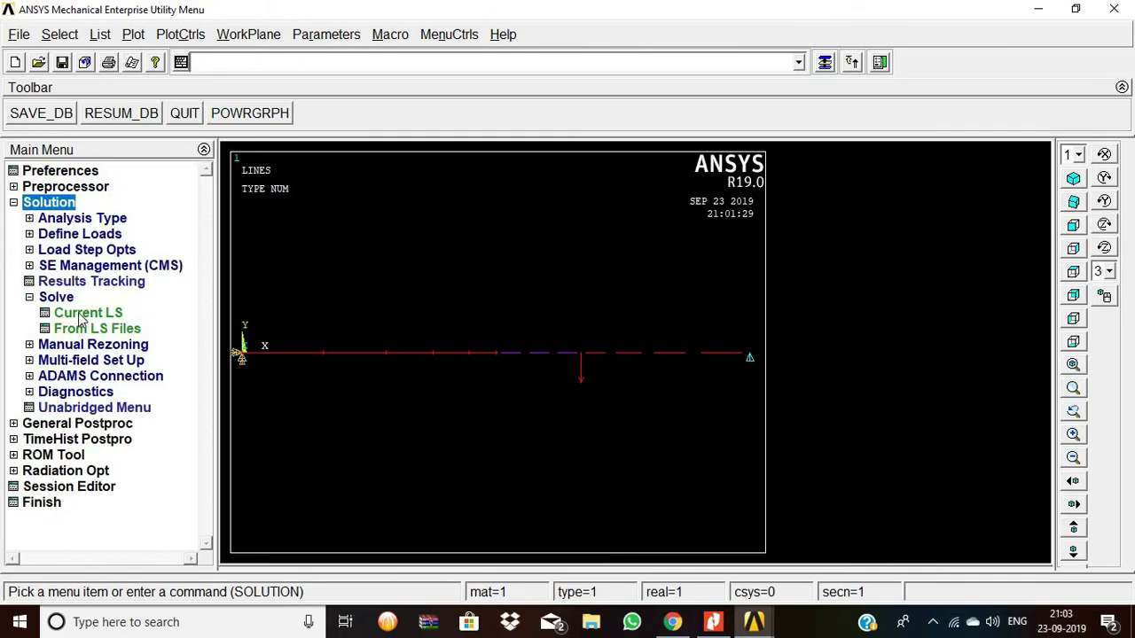
left_click(81, 315)
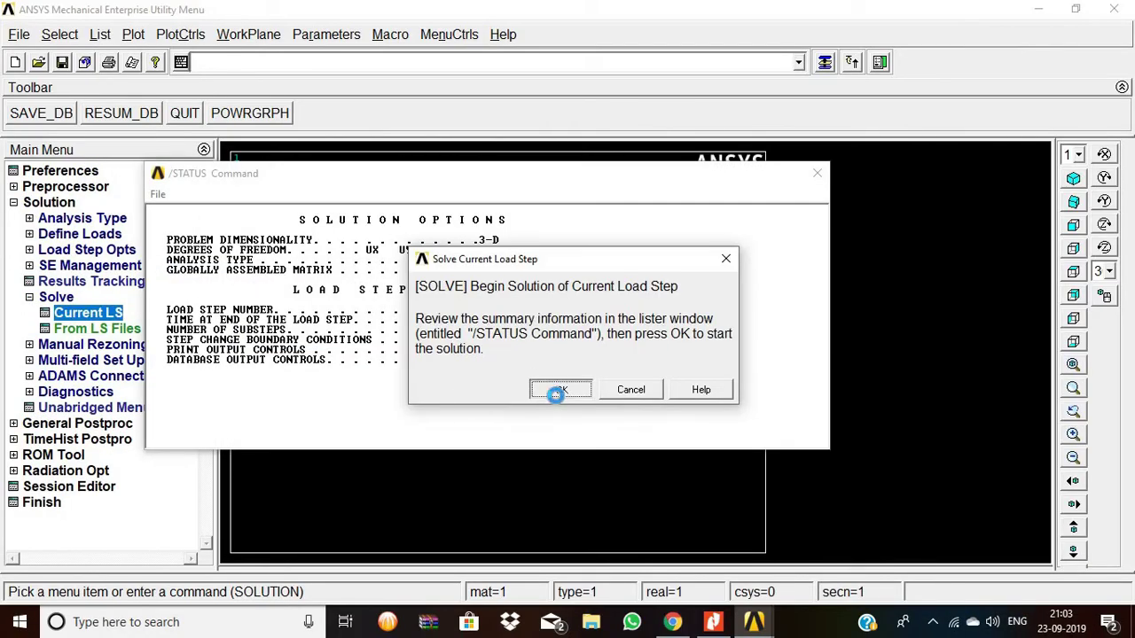
left_click(556, 392)
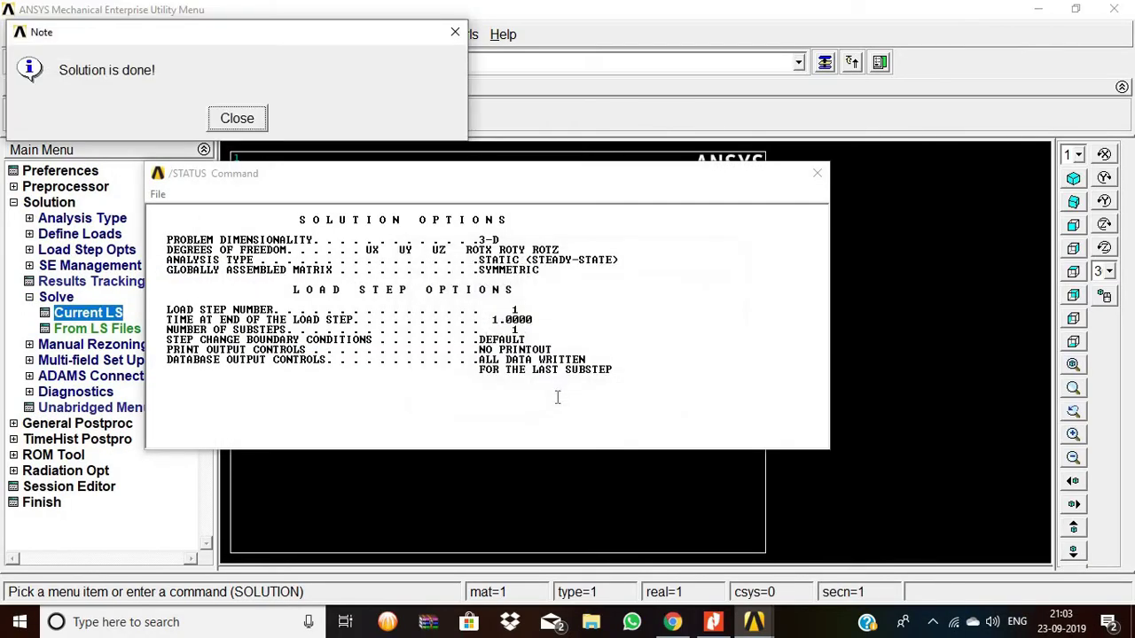
left_click(237, 119)
left_click(815, 175)
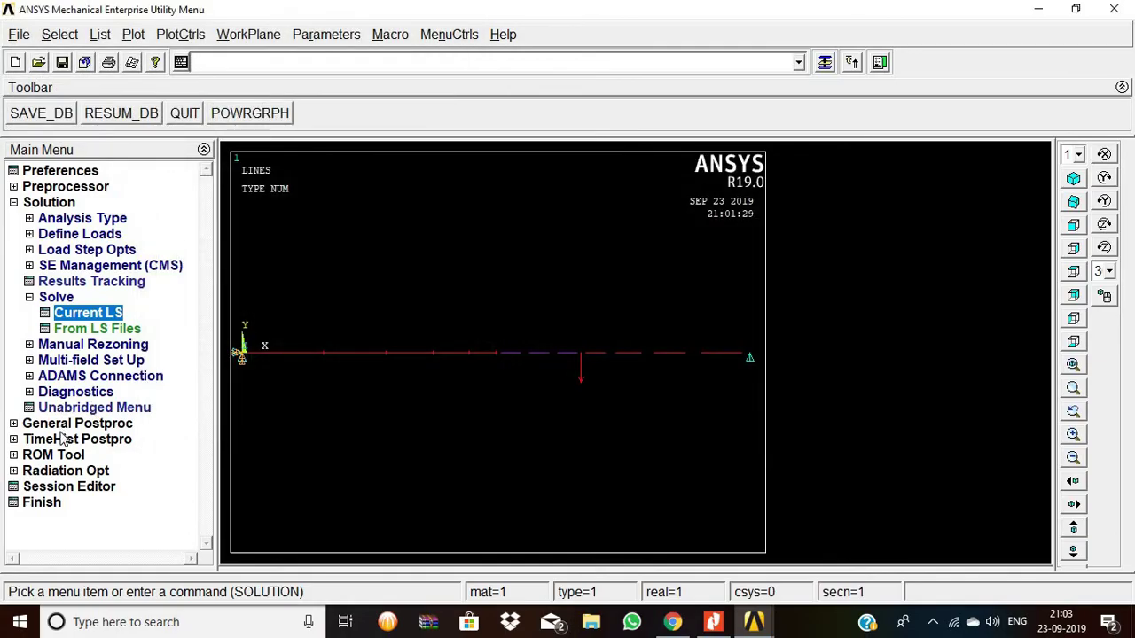
Plot the nodal solution contour of the displacement vector sum with deformed shape only
left_click(67, 427)
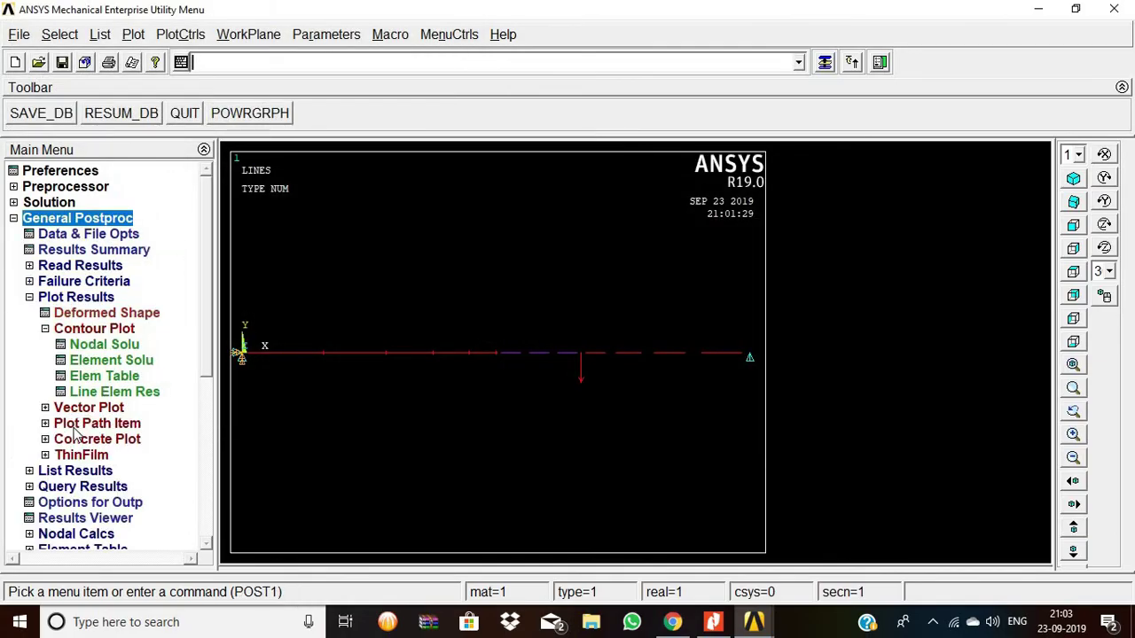
left_click(98, 345)
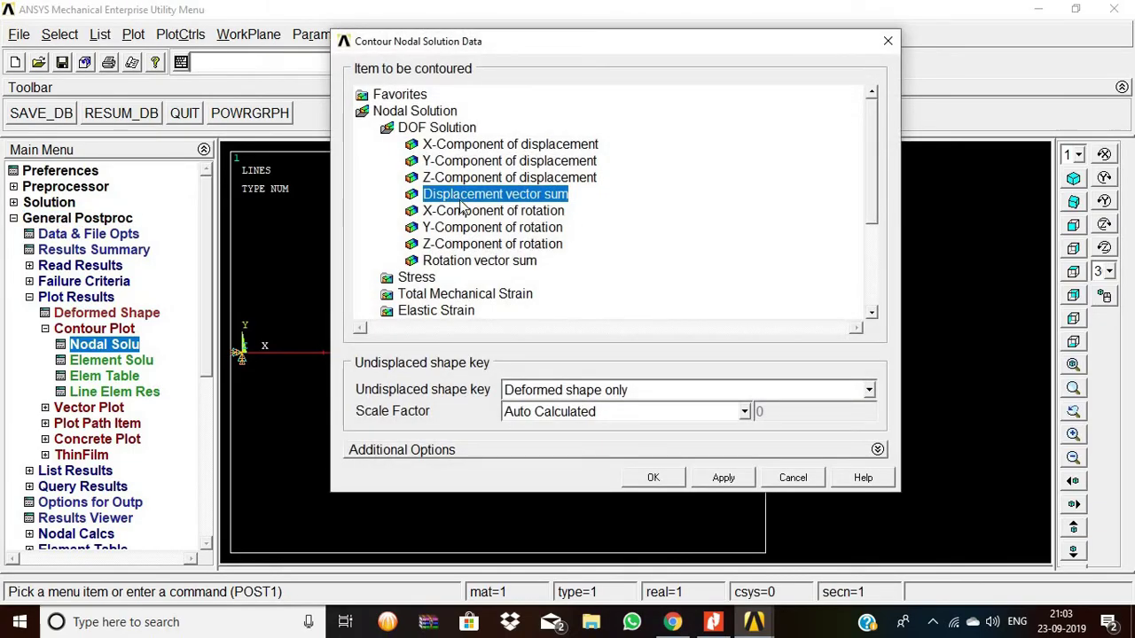
left_click(653, 477)
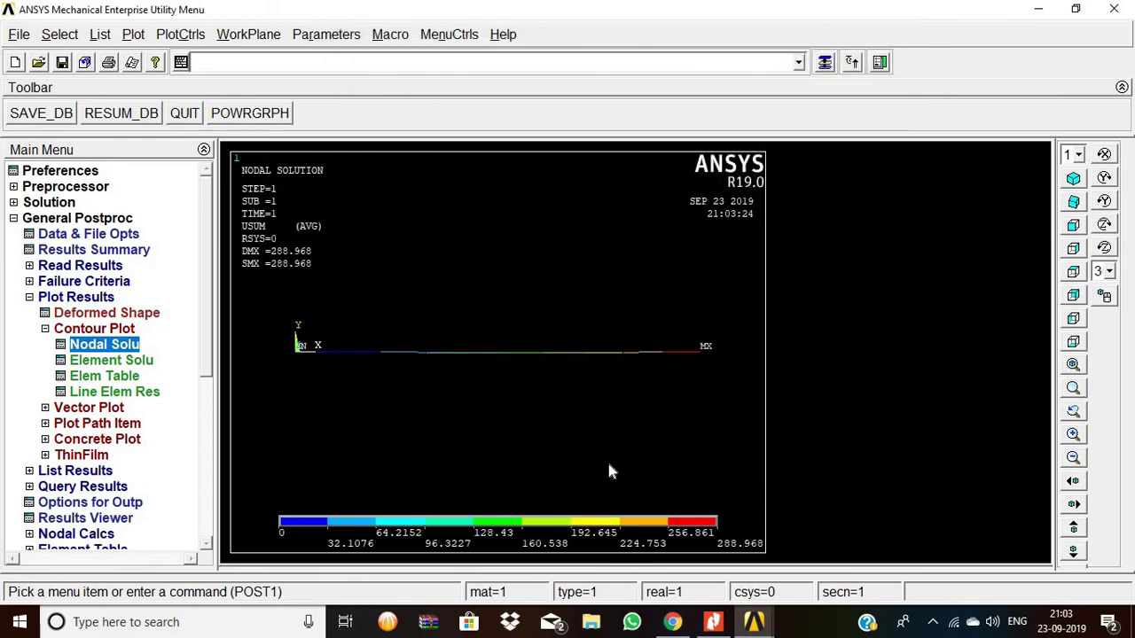
Turn on the display of element shapes based on real constant descriptions so the beam's cross-section is rendered in the plot
left_click(182, 34)
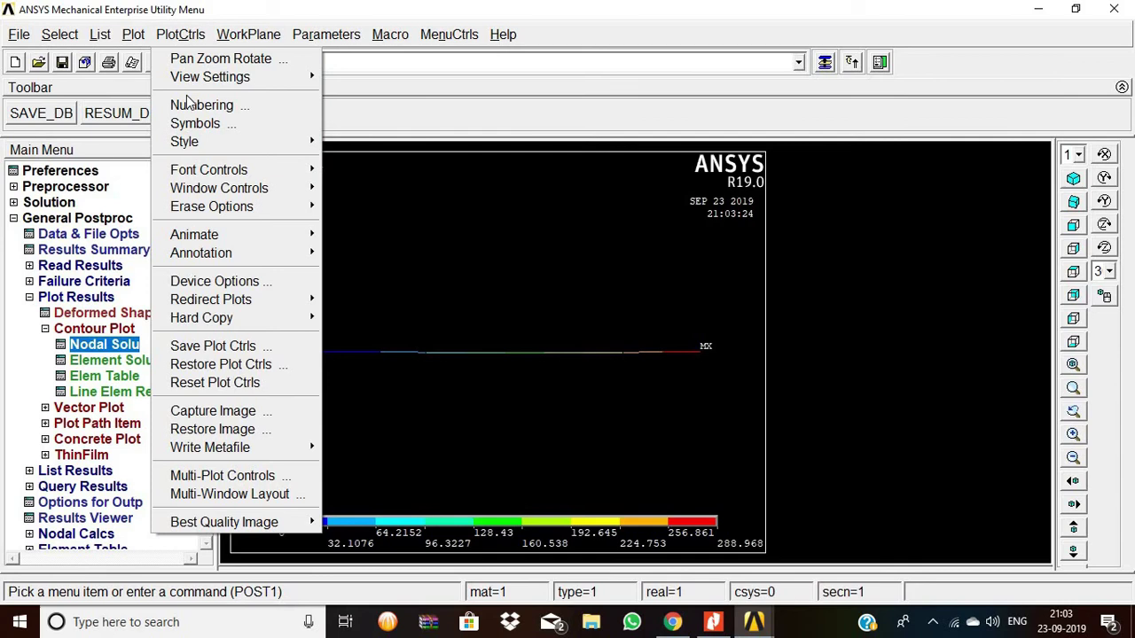
mouse_move(186, 142)
left_click(443, 158)
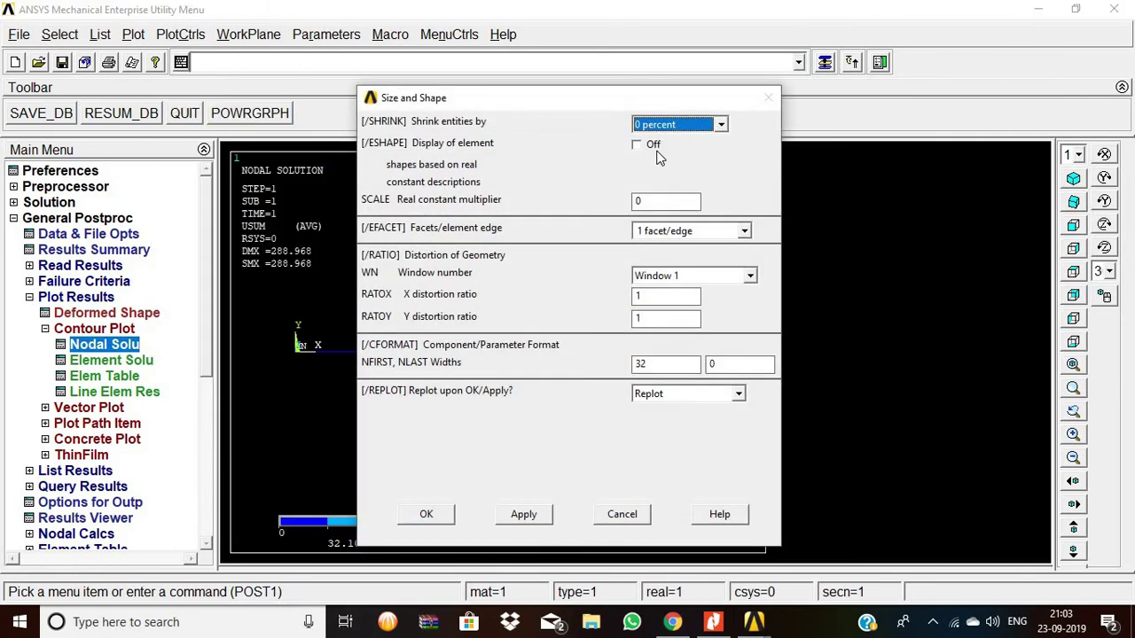
left_click(638, 145)
left_click(423, 515)
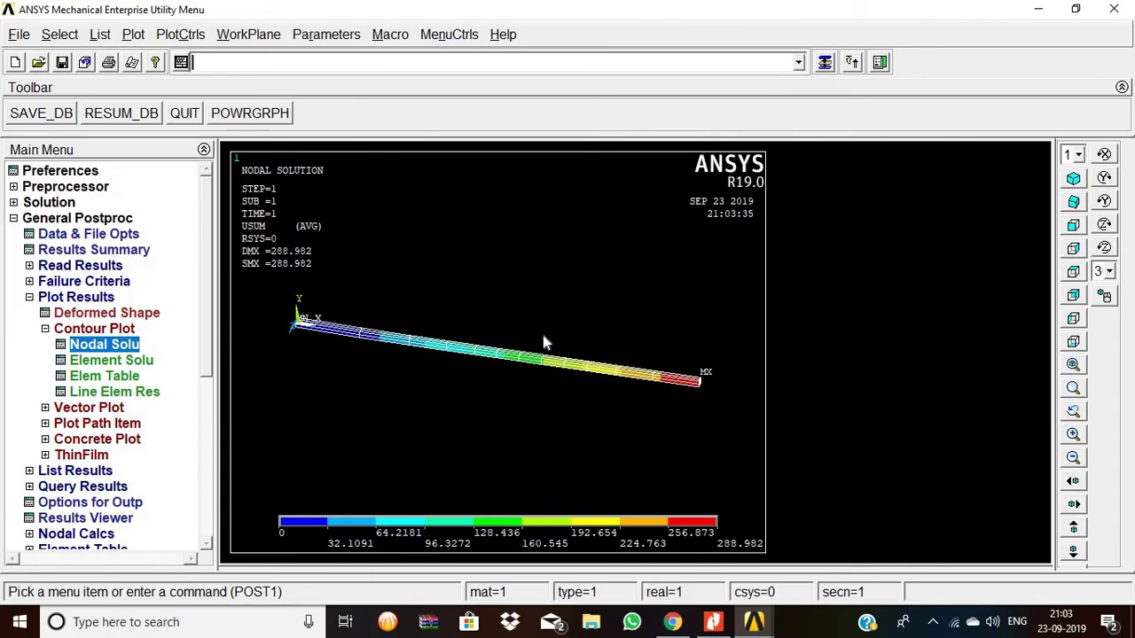
left_click(1072, 204)
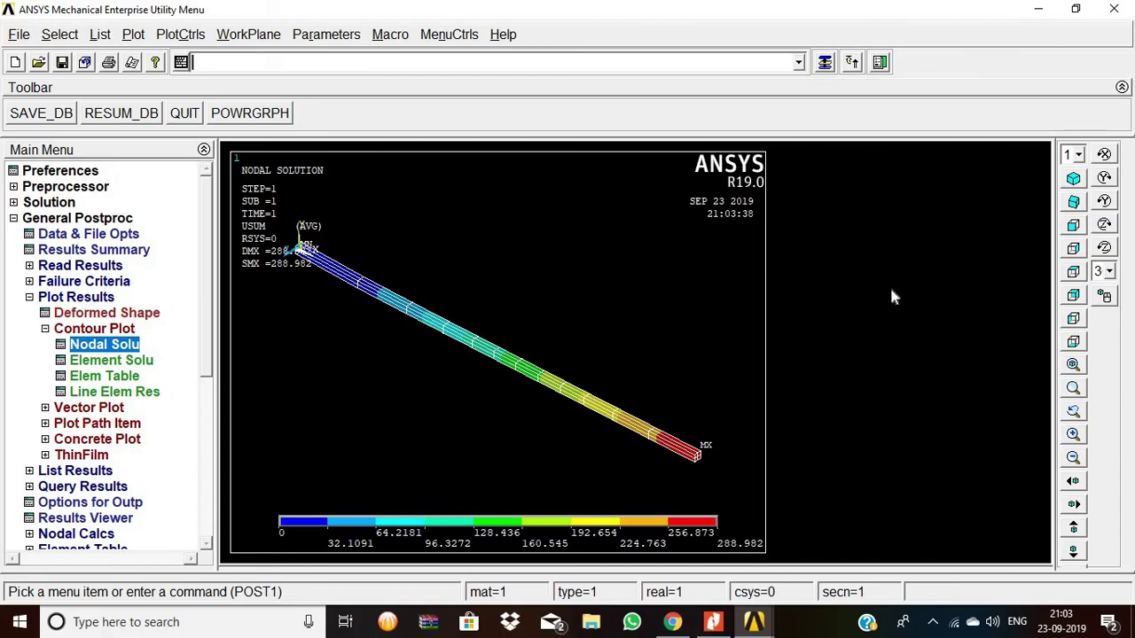
Plot the nodal von Mises stress contour and inspect it from the front and in an isometric view
left_click(89, 346)
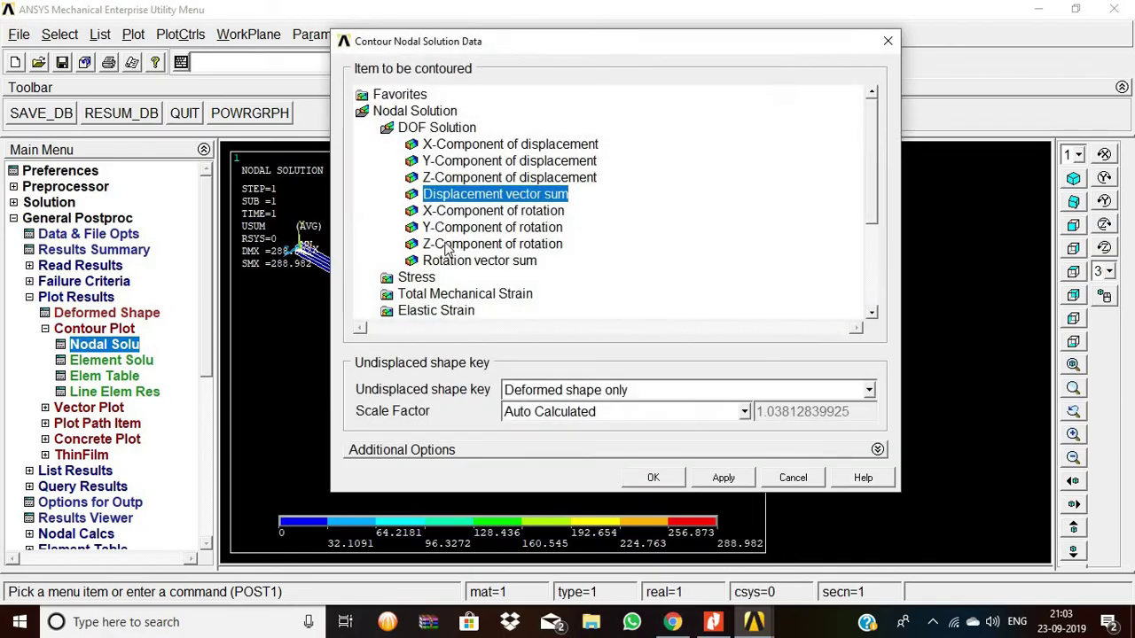
left_click(417, 276)
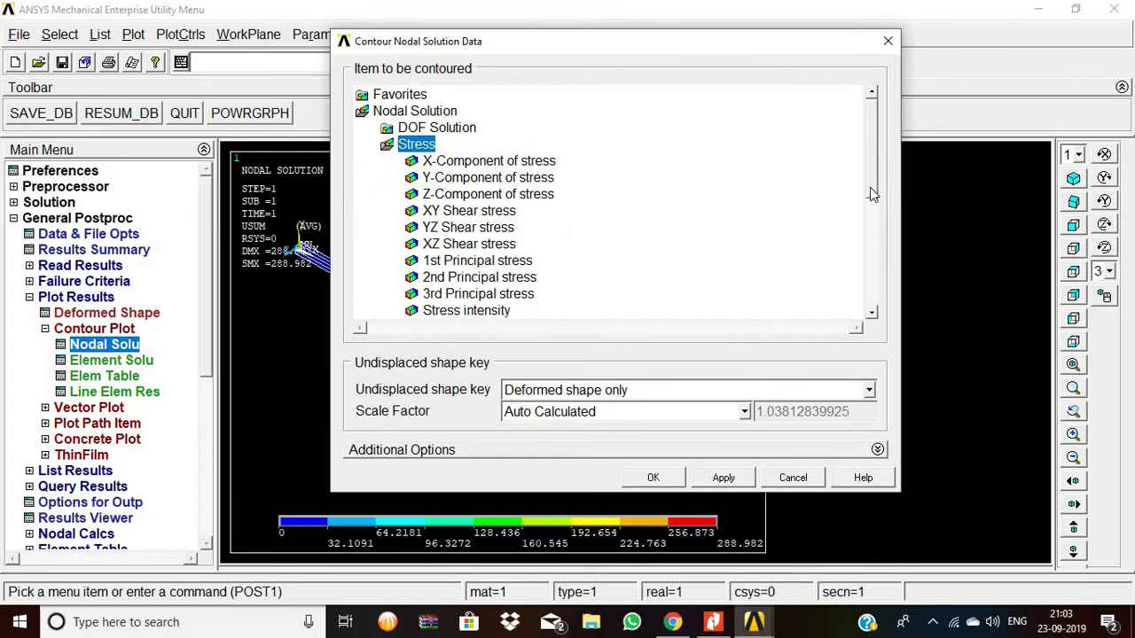
scroll(869, 193, "down", 3)
left_click(470, 194)
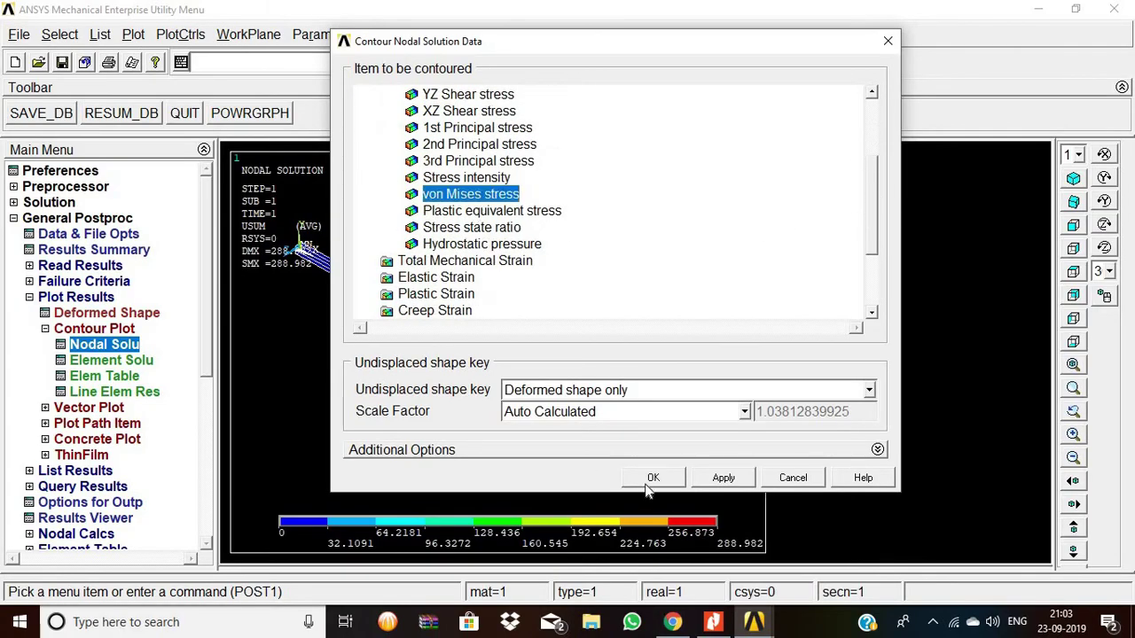
left_click(652, 478)
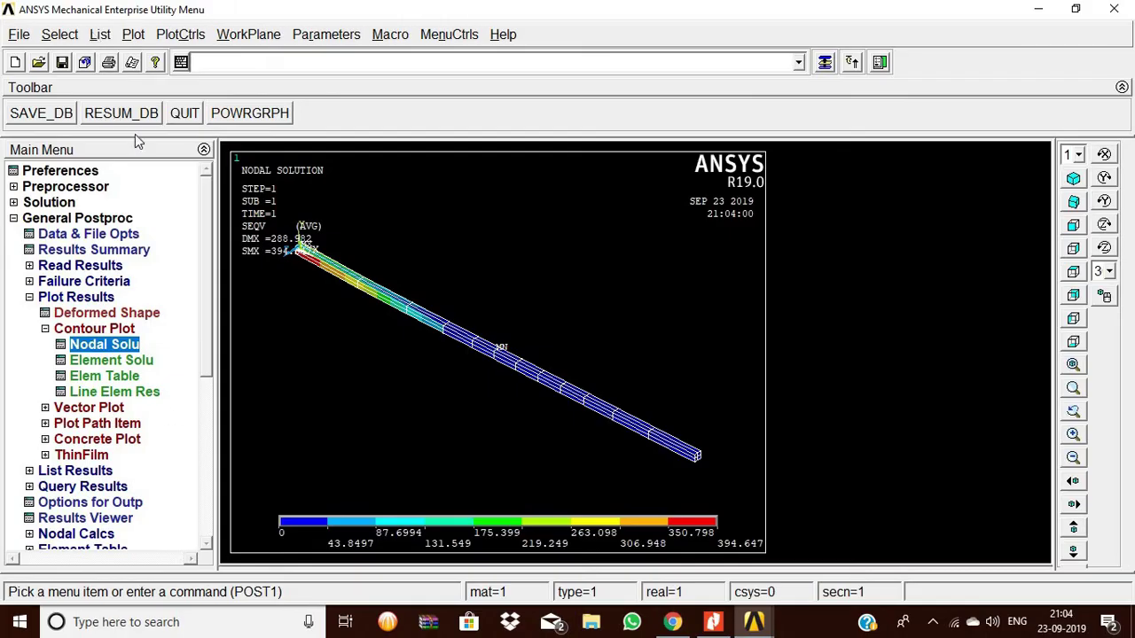
left_click(1072, 225)
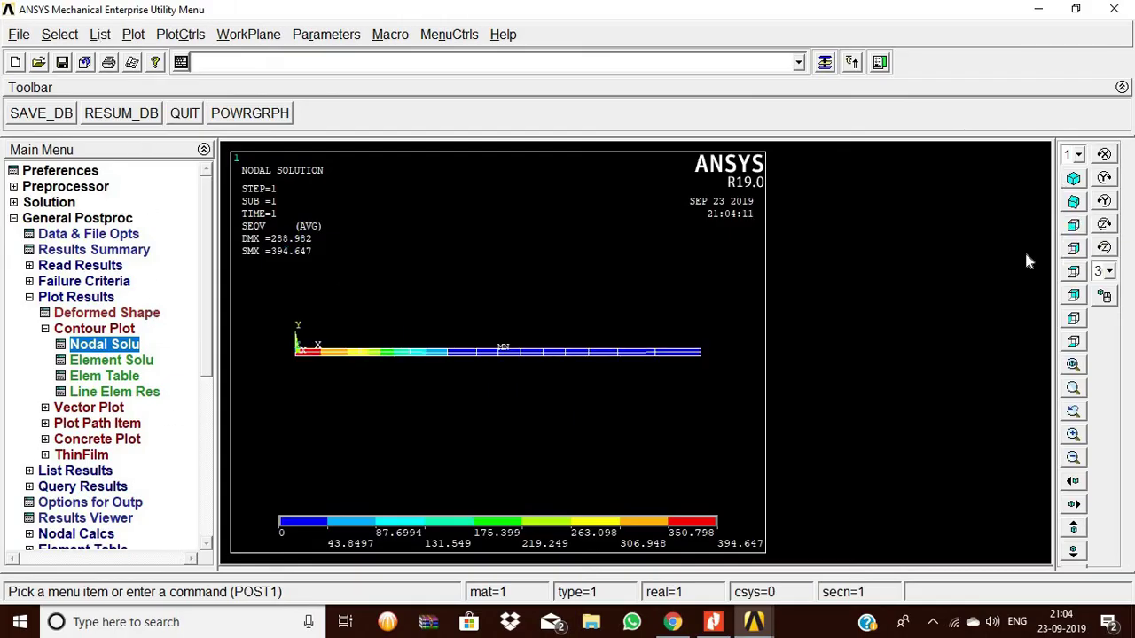
left_click(1074, 179)
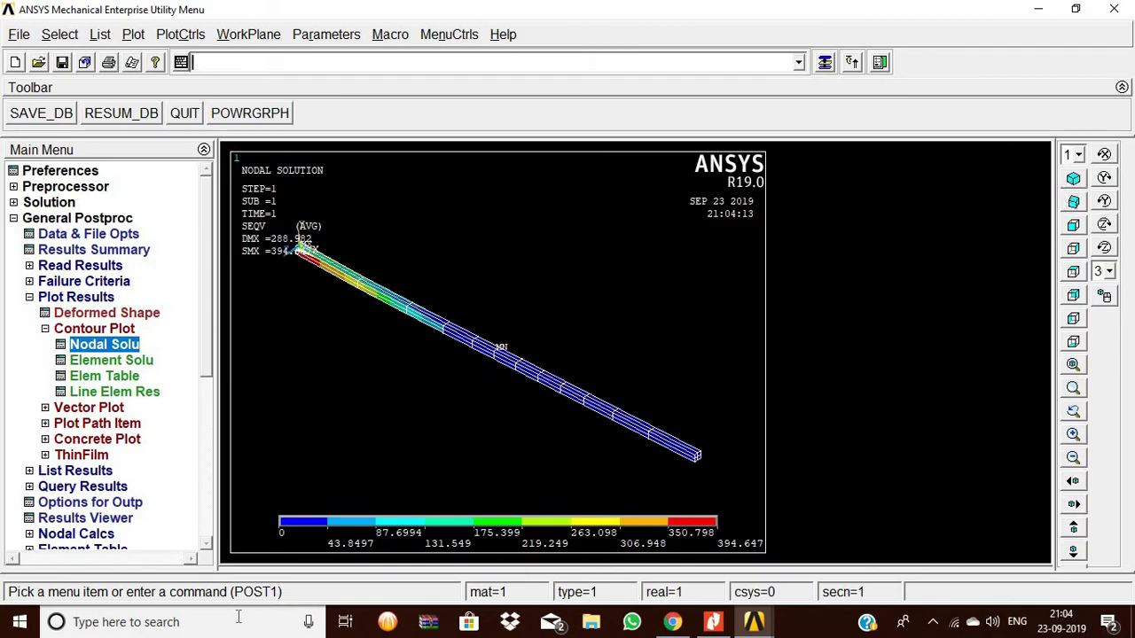
Animate the beam's deformed shape against its undeformed outline, and end the animation
left_click(188, 35)
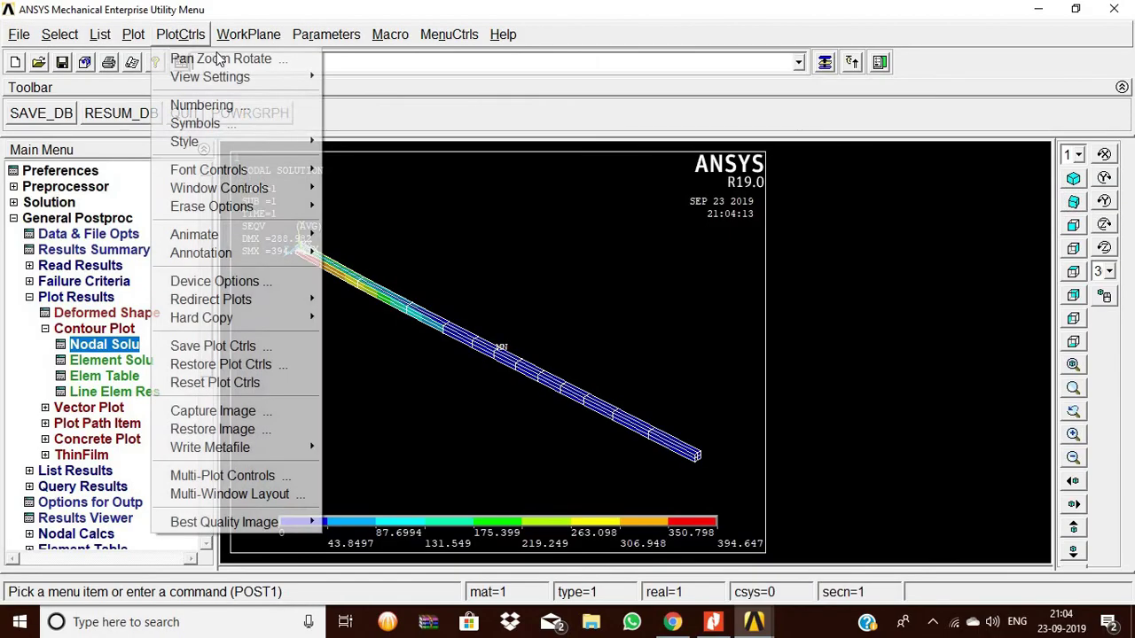
mouse_move(286, 240)
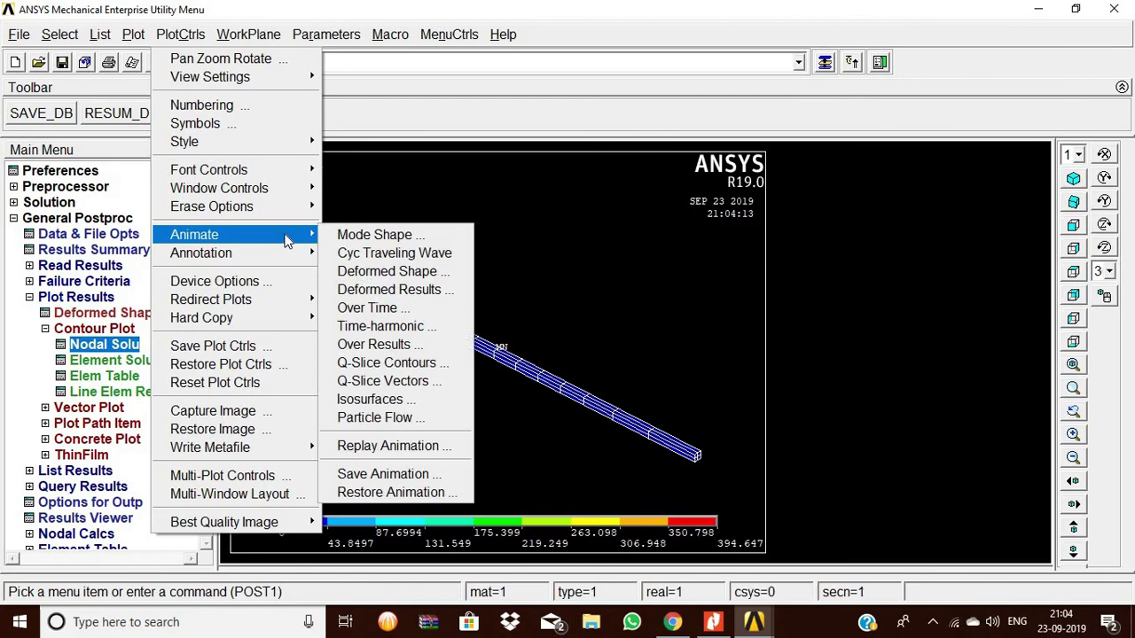
left_click(390, 271)
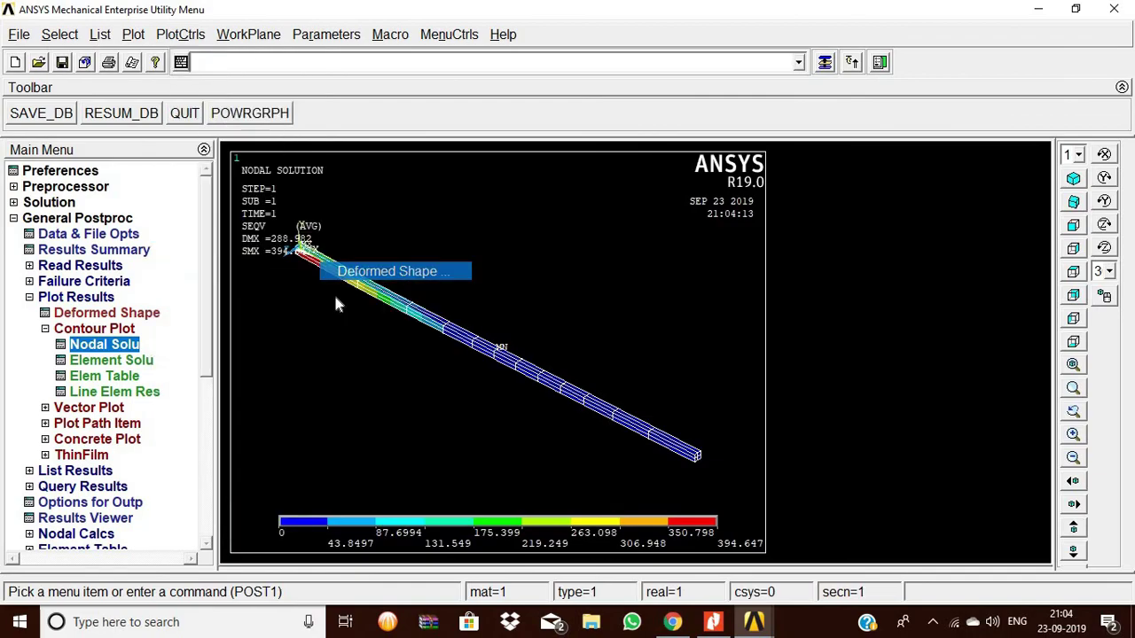
left_click(710, 336)
left_click(448, 427)
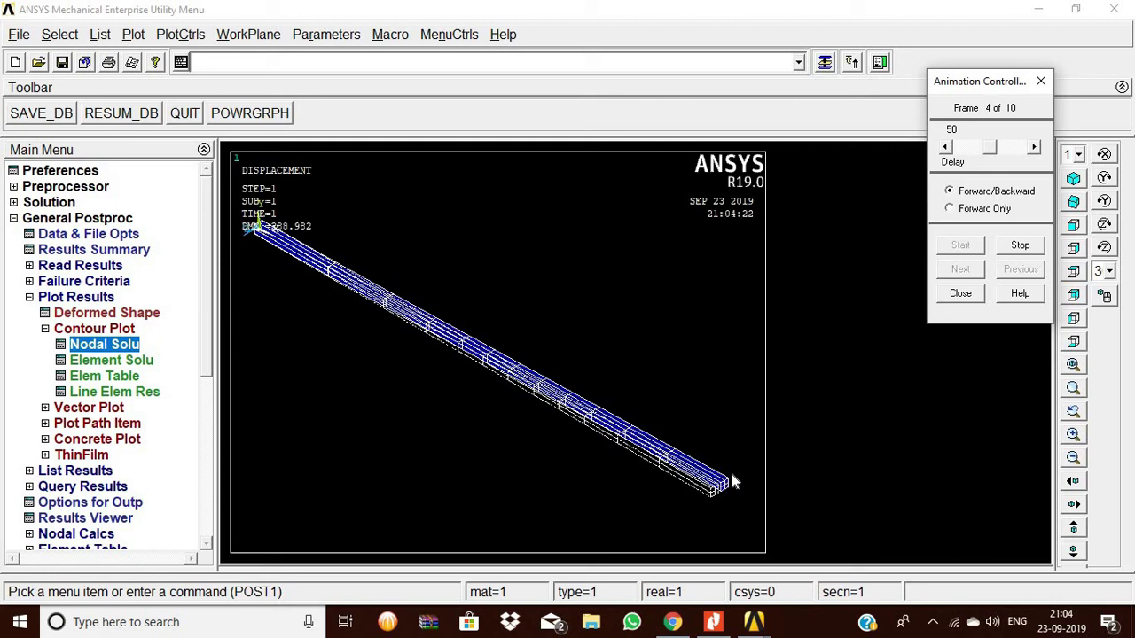
left_click(1026, 253)
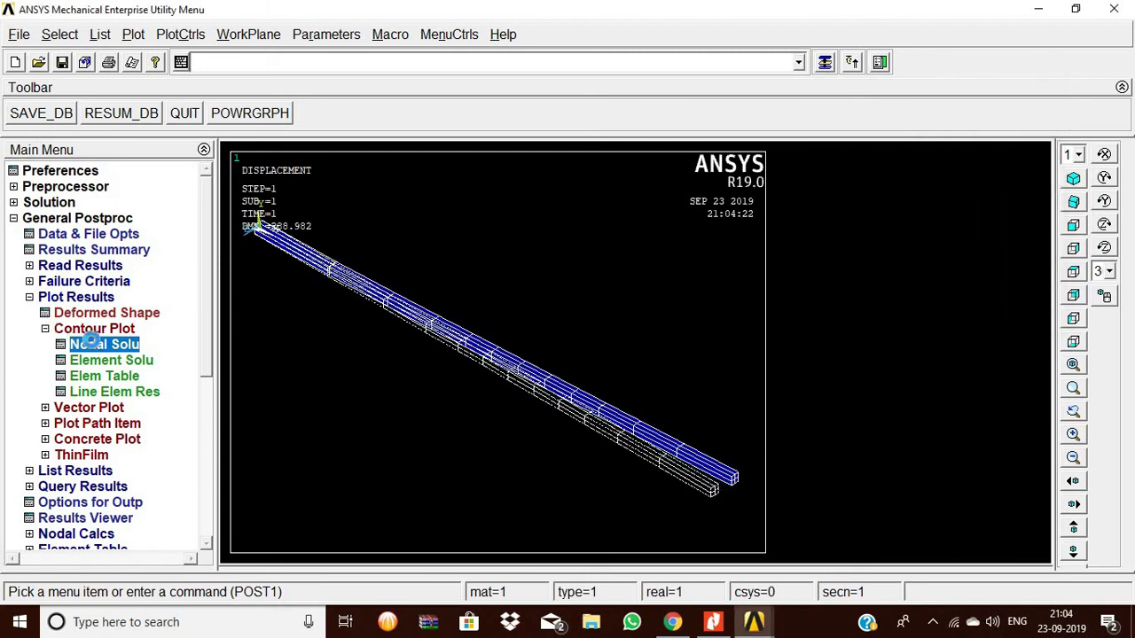
Replot the von Mises stress contour of the nodal solution in place of the displacement plot
left_click(87, 343)
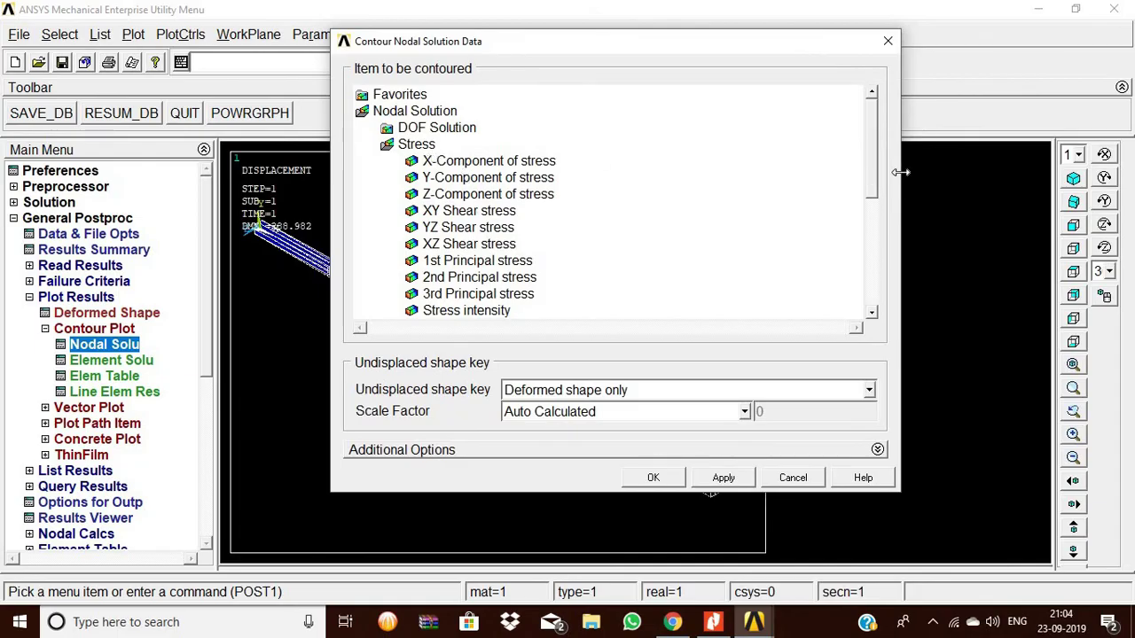
left_click_drag(872, 181, 872, 221)
left_click(630, 242)
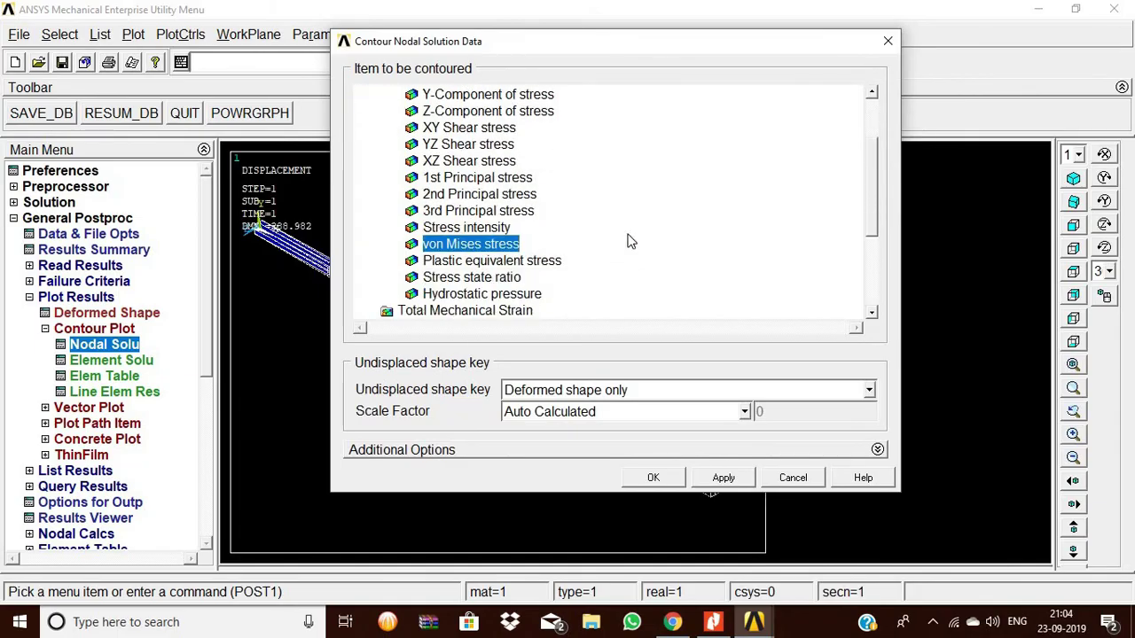
left_click(653, 477)
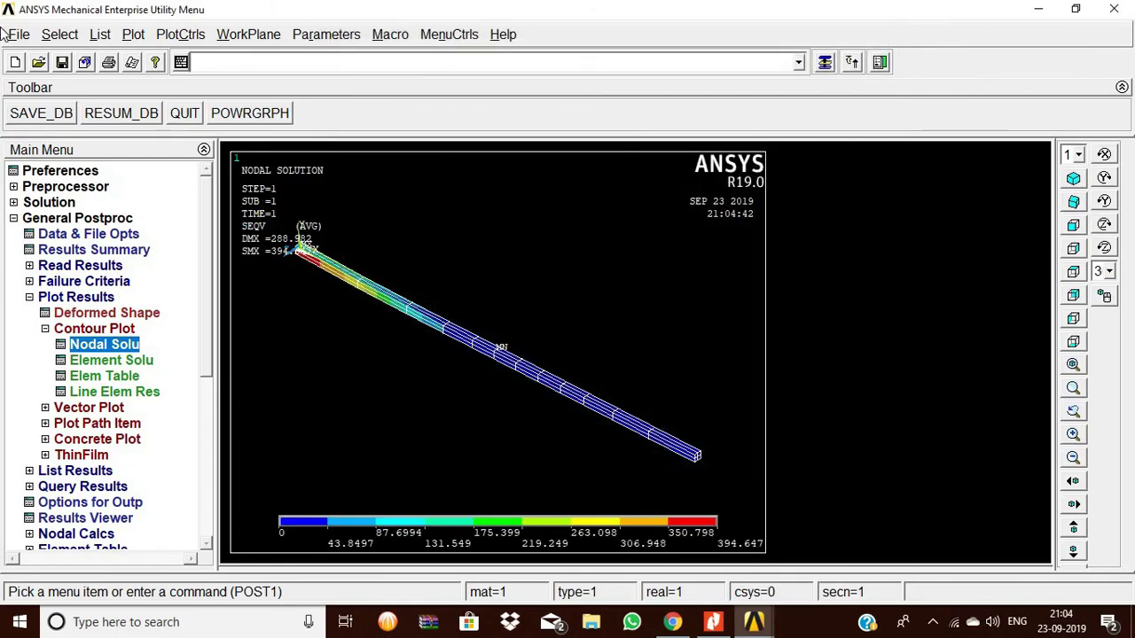